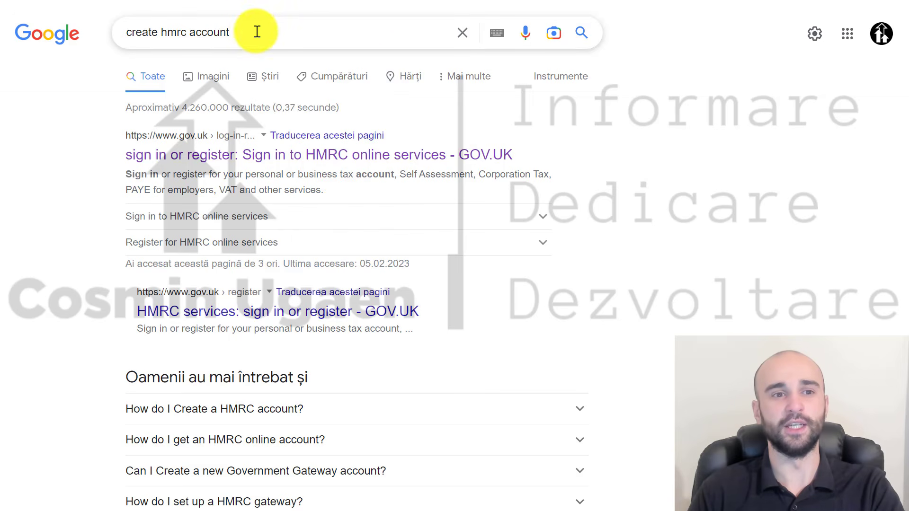
Open the GOV.UK "sign in or register" search result and go to its "Register for HMRC online services" section
drag(236, 32, 130, 27)
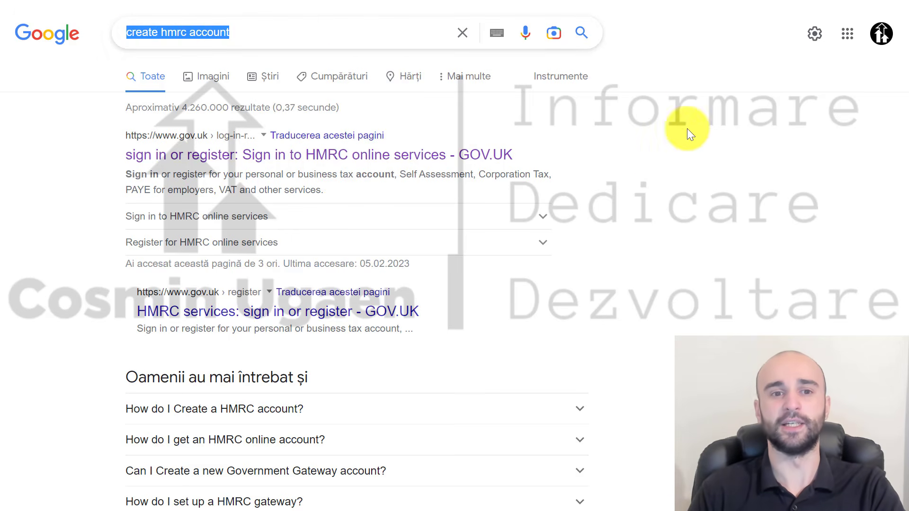
click(656, 142)
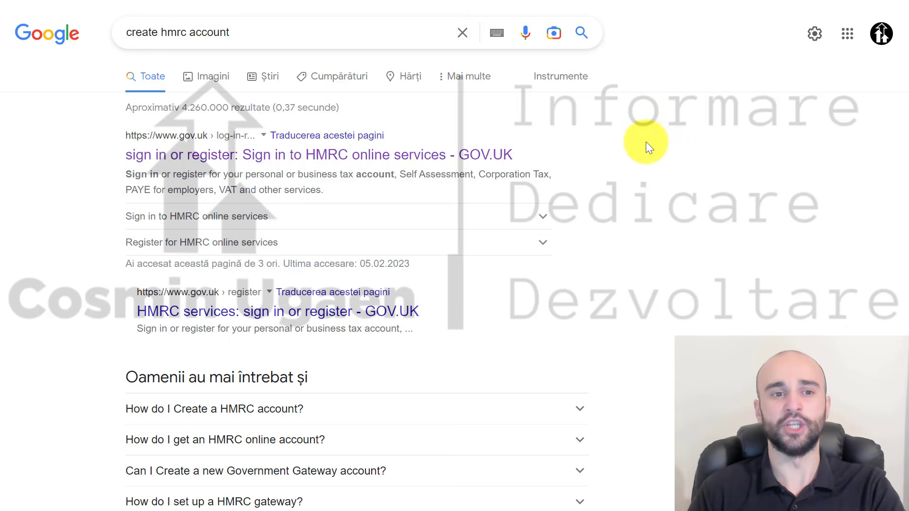
click(204, 149)
scroll(329, 368, down, 3)
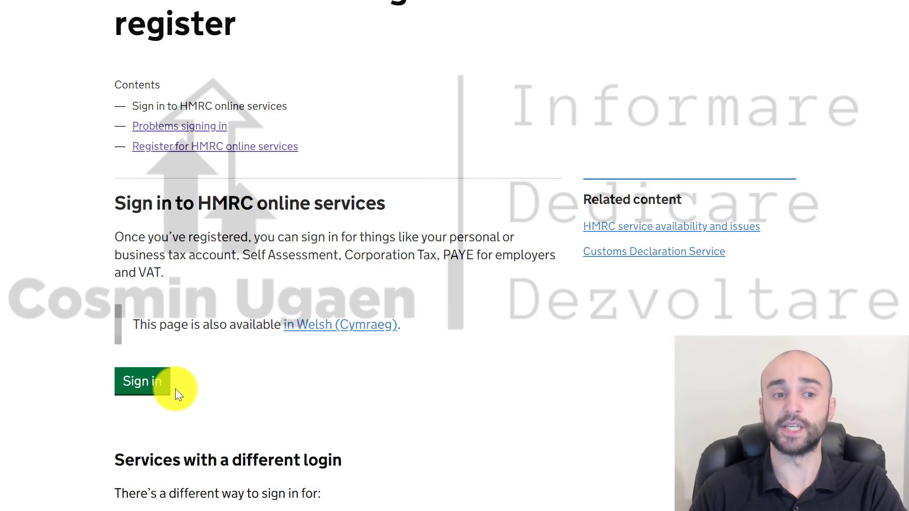
scroll(206, 392, up, 3)
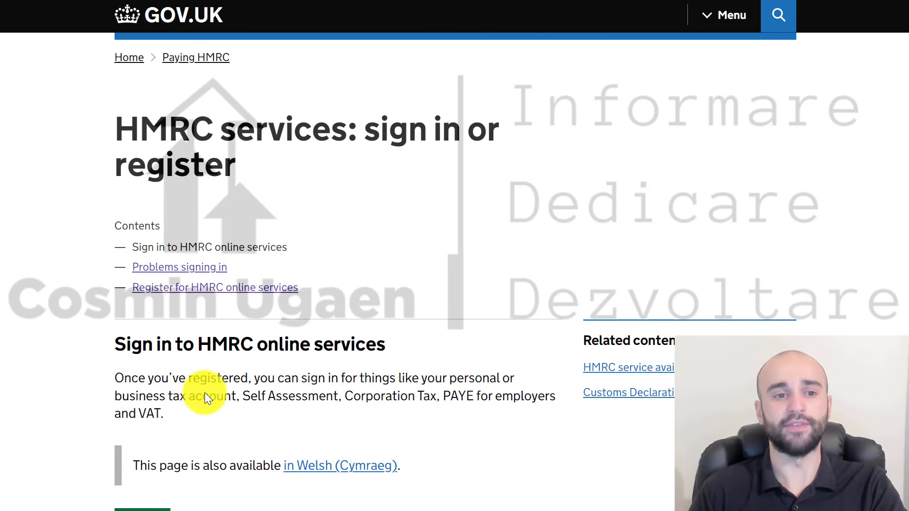
click(194, 295)
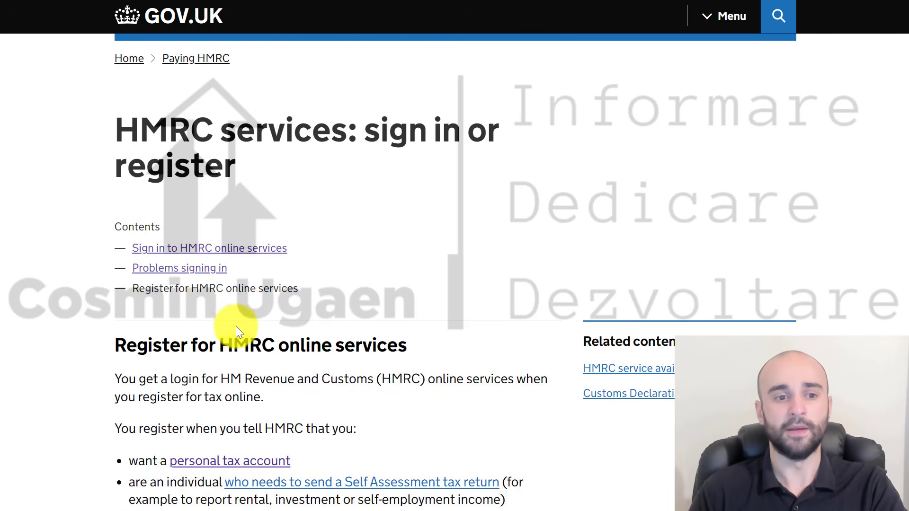
Open the personal tax account page from the list of reasons to register for HMRC online services
scroll(192, 337, down, 3)
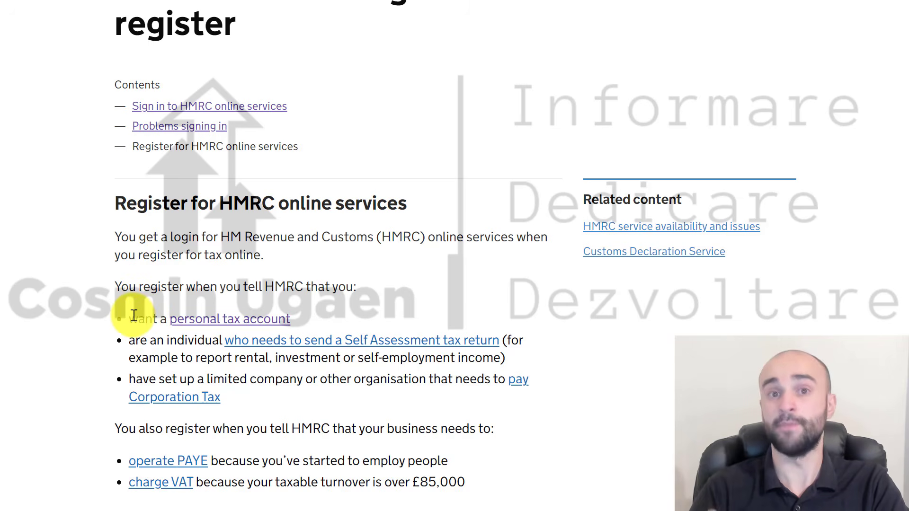
drag(134, 315, 193, 312)
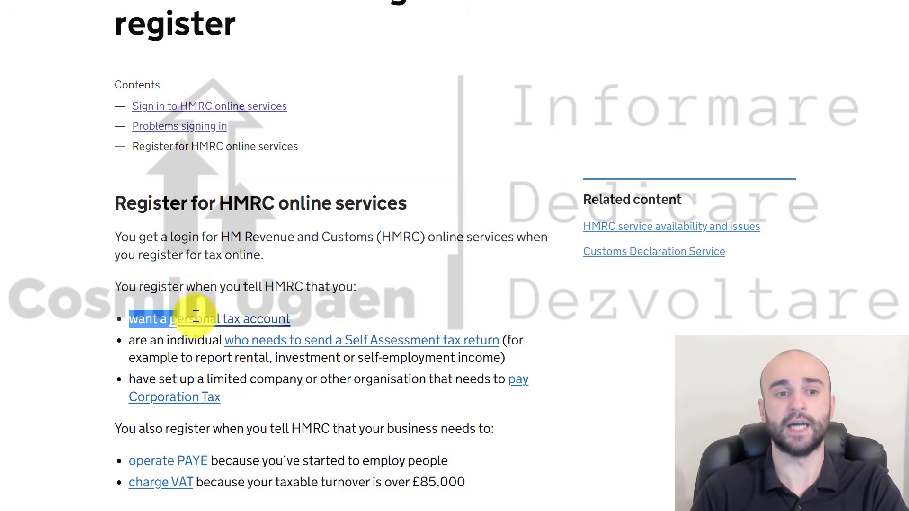
click(240, 316)
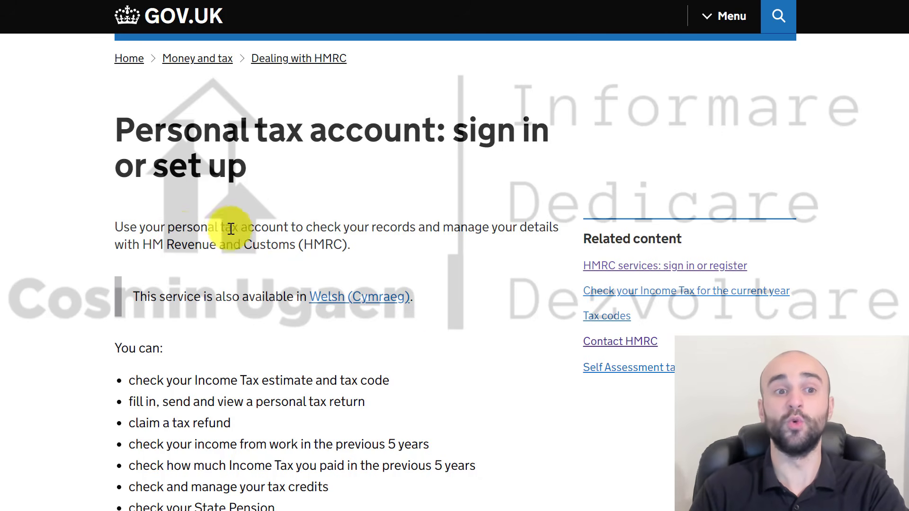
Review the list of things a personal tax account can be used for
scroll(235, 188, down, 3)
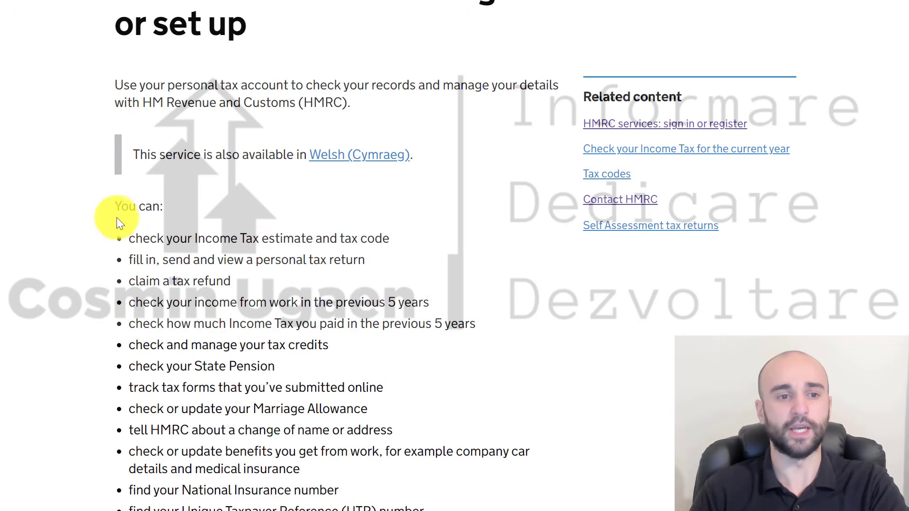
drag(116, 216, 473, 434)
scroll(172, 209, down, 2)
click(469, 438)
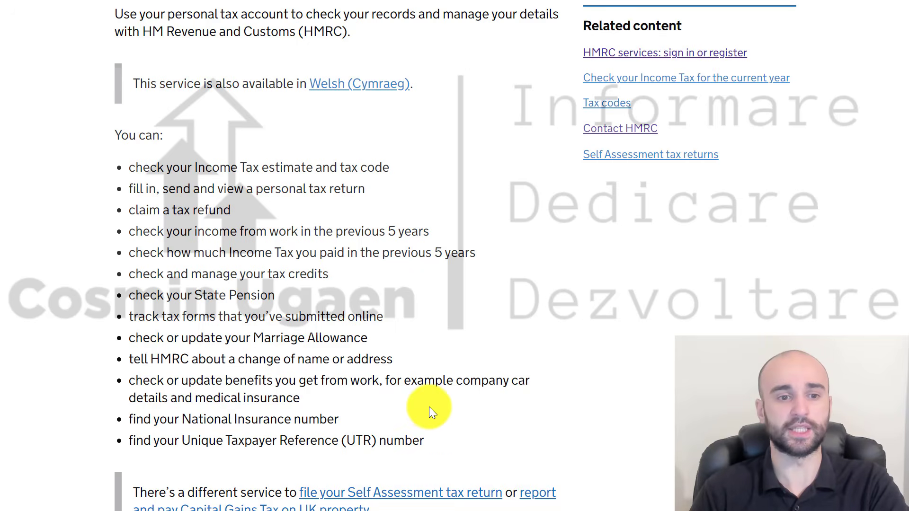
Read the "Before you start" requirements, examining each accepted proof of identity such as the UK passport and photocard driving licence
scroll(268, 216, down, 7)
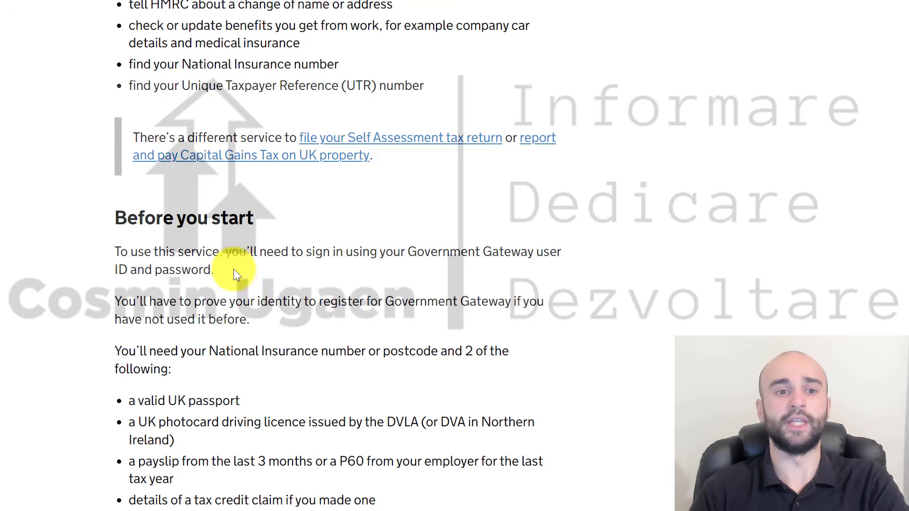
scroll(275, 273, down, 1)
scroll(276, 275, down, 1)
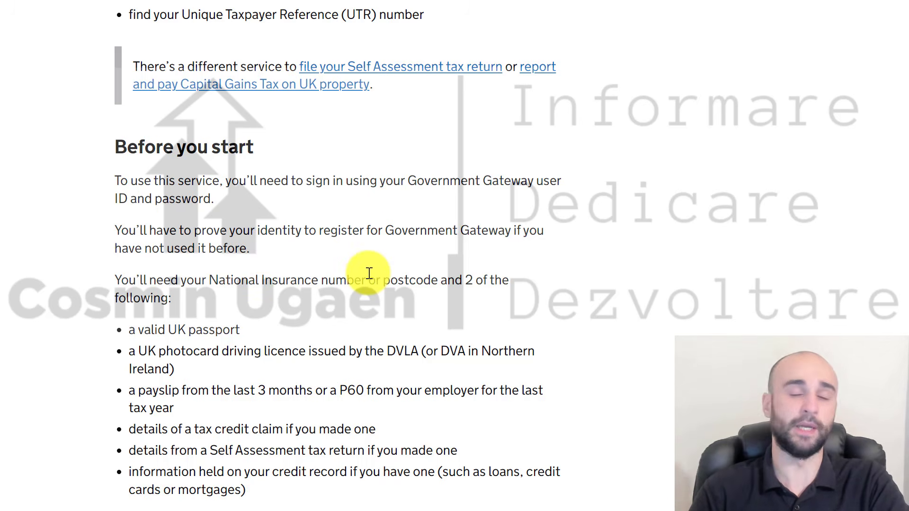
scroll(333, 266, down, 3)
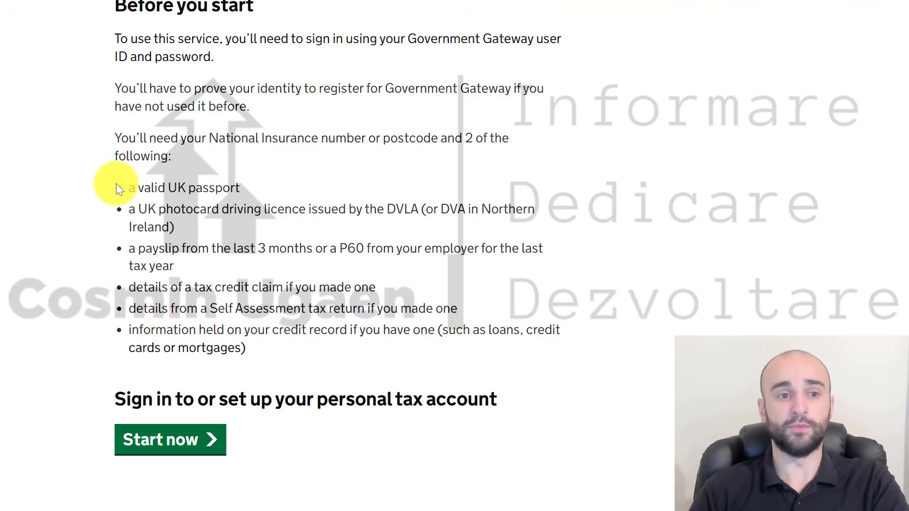
drag(115, 183, 299, 347)
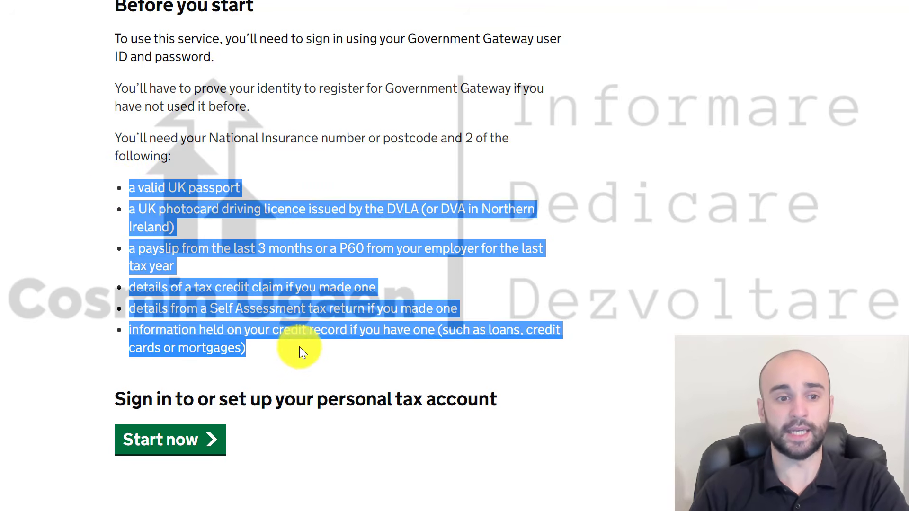
click(294, 347)
drag(176, 188, 230, 188)
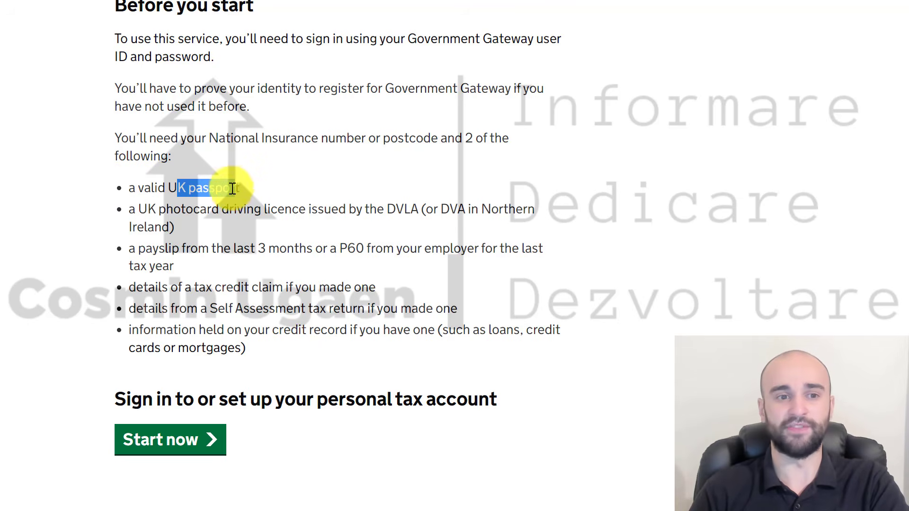
click(243, 191)
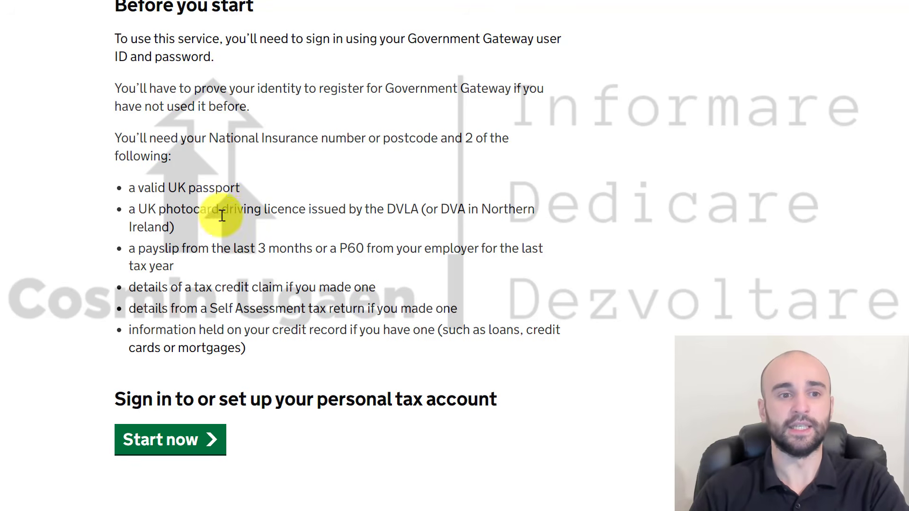
drag(139, 209, 417, 208)
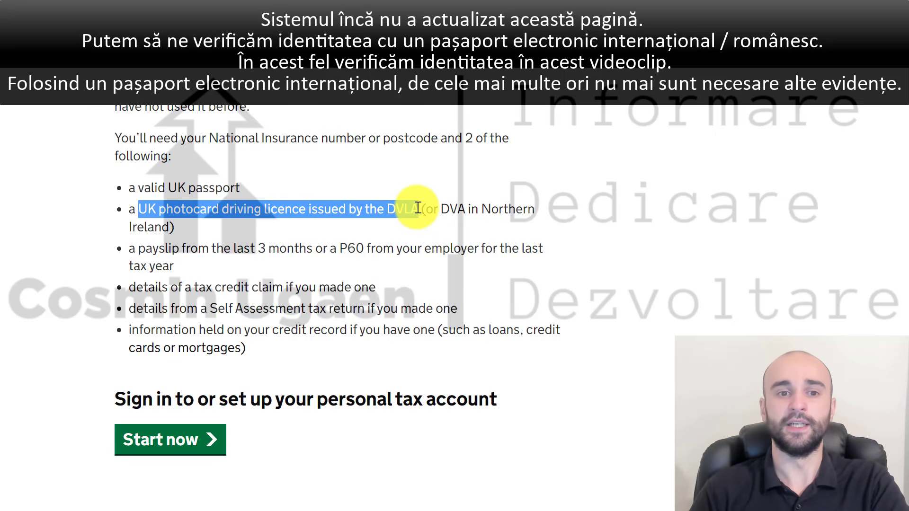
click(419, 206)
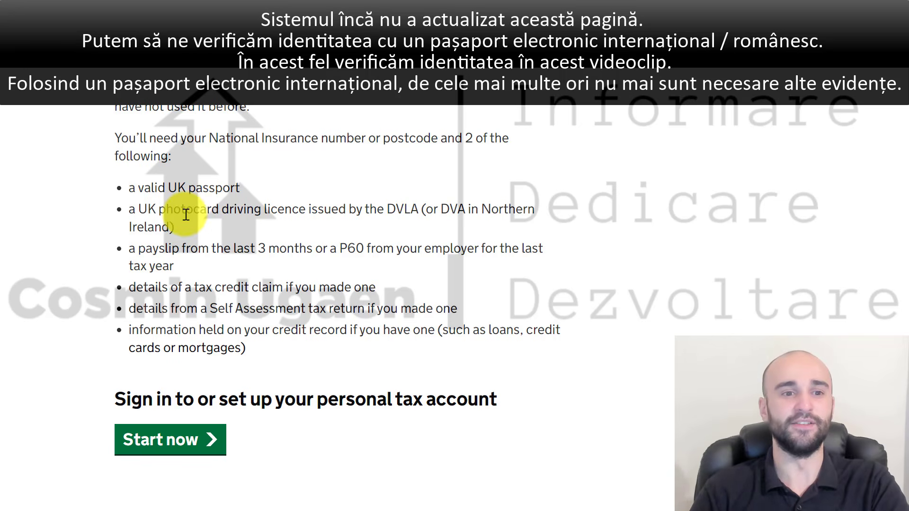
drag(138, 206, 418, 216)
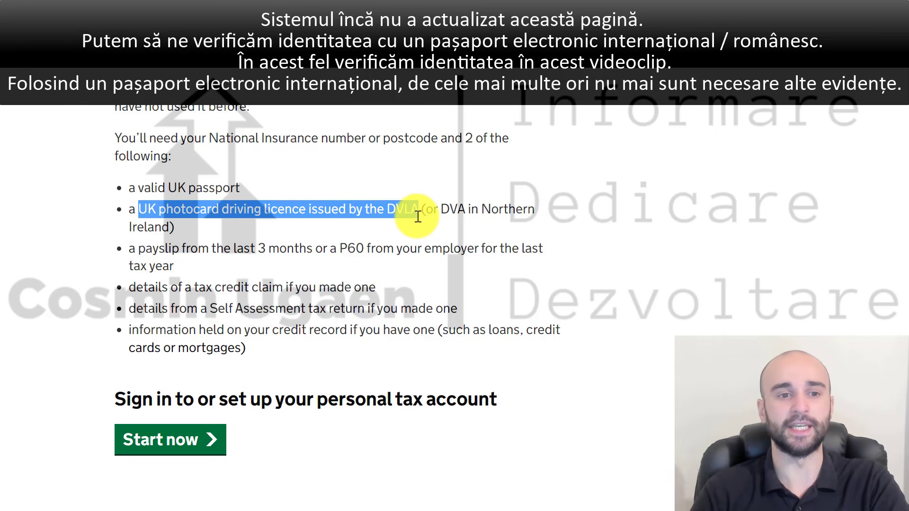
click(404, 218)
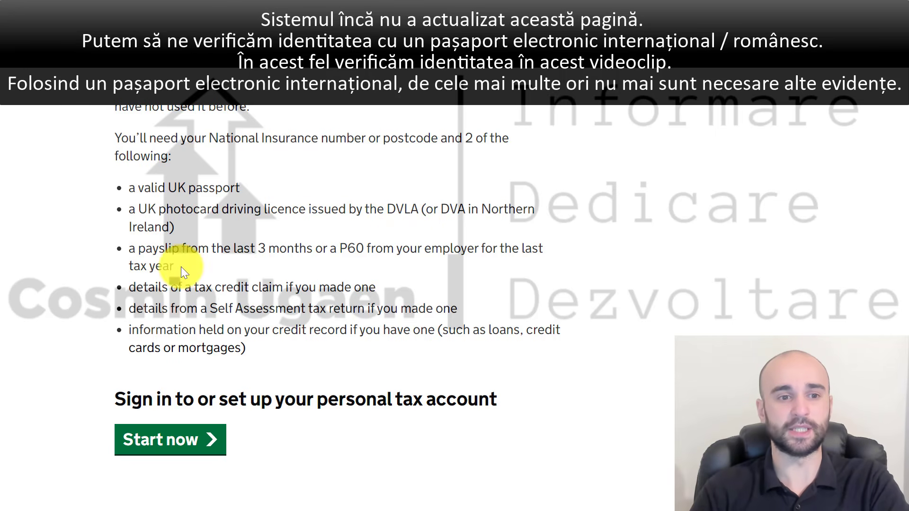
drag(137, 246, 263, 349)
click(297, 348)
Start the personal tax account set-up and choose to create sign in details as a new Government Gateway user
scroll(192, 301, down, 3)
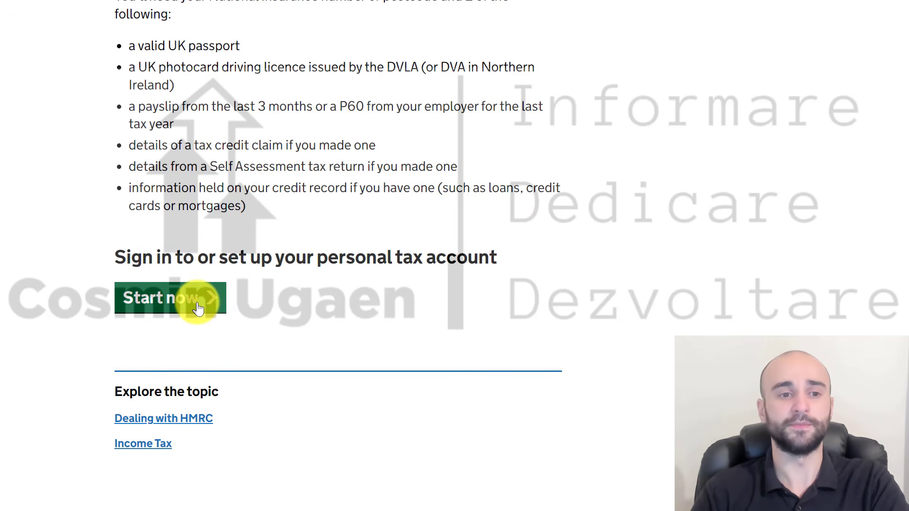
click(196, 305)
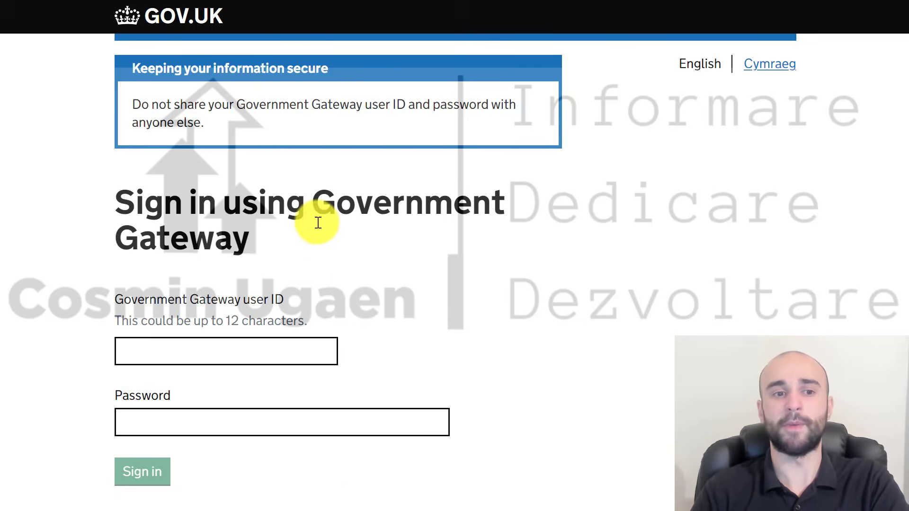
scroll(319, 223, down, 2)
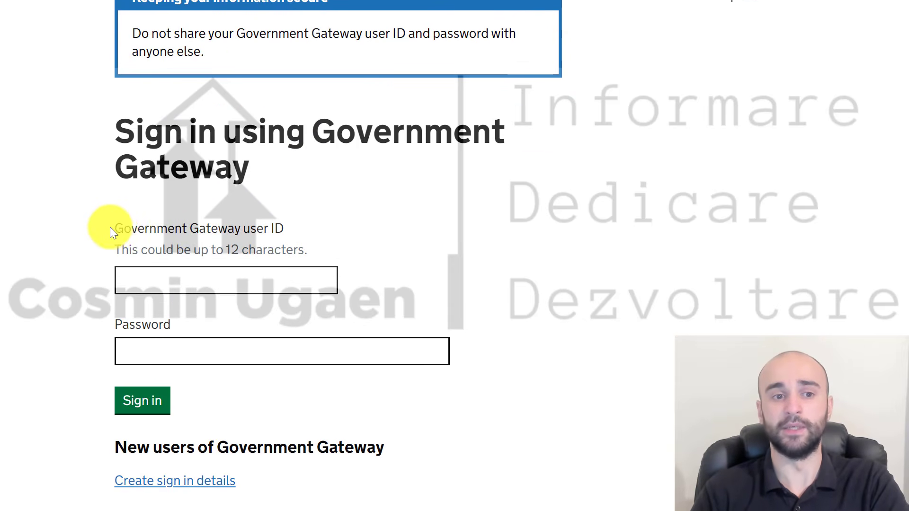
drag(112, 227, 314, 232)
click(313, 231)
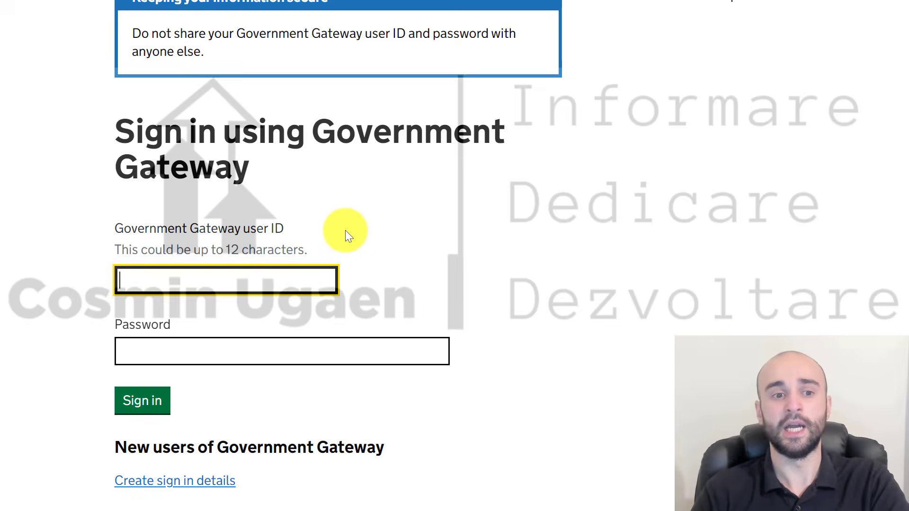
scroll(388, 242, down, 2)
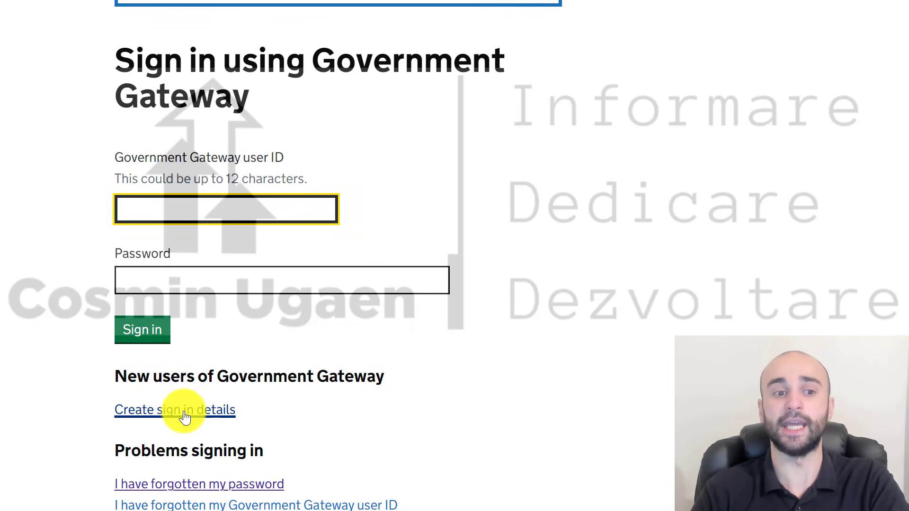
click(211, 412)
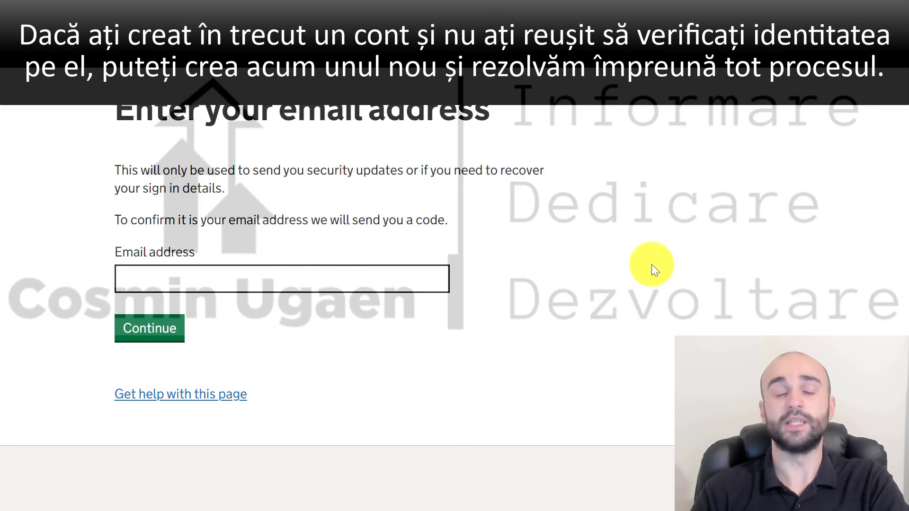
Submit the email address for the new account and confirm it with the emailed confirmation code
click(327, 279)
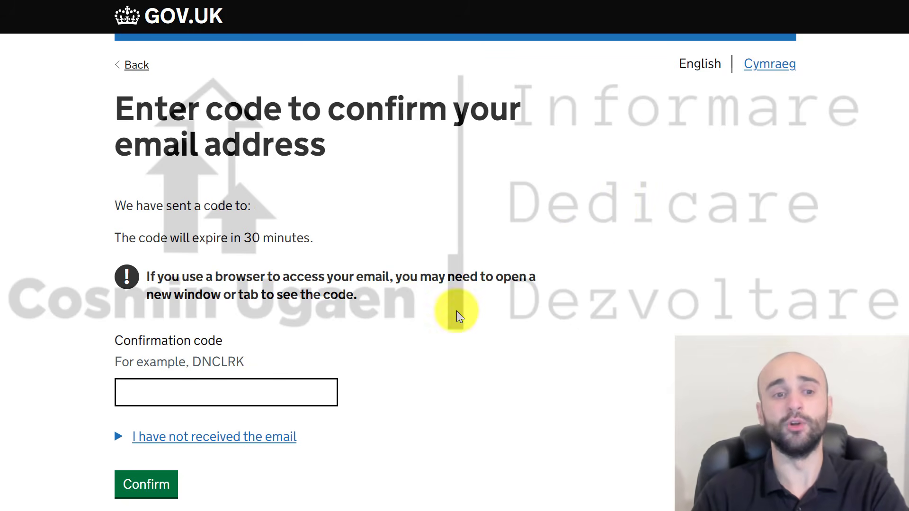
click(154, 392)
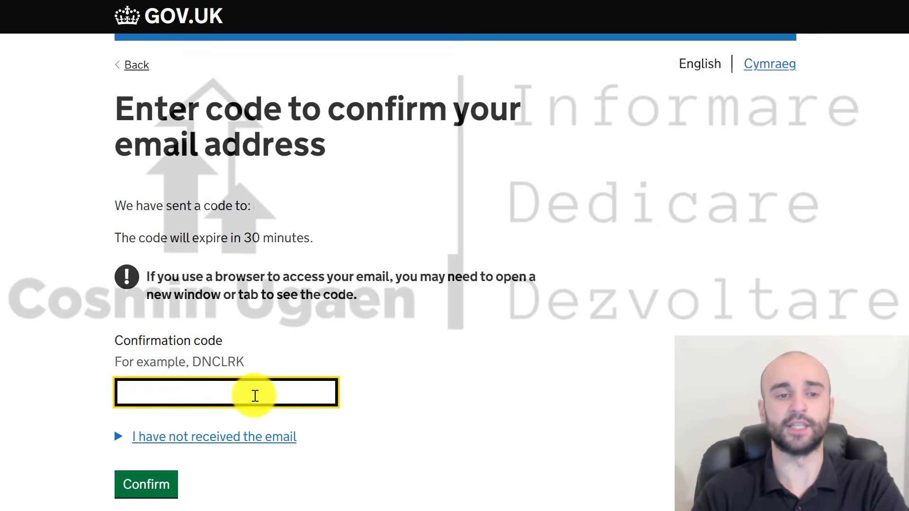
click(161, 493)
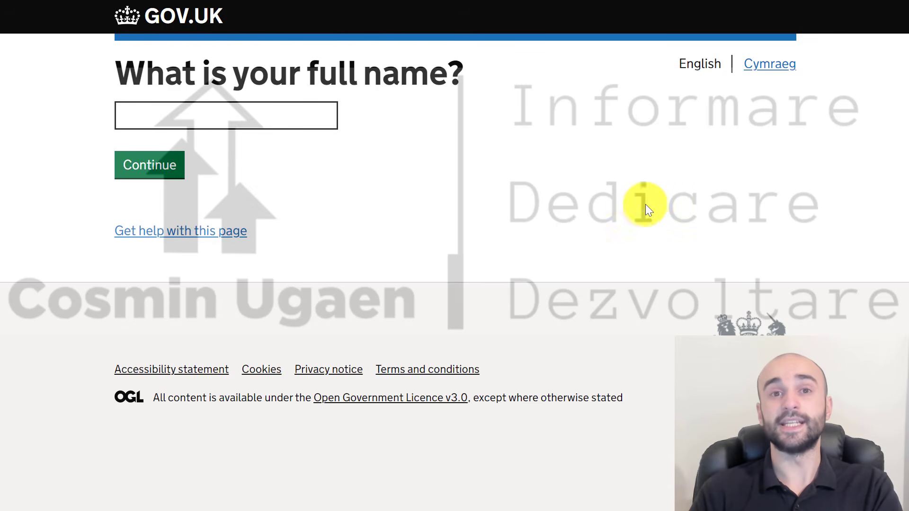
Enter the account holder's full name and continue to password creation
click(229, 113)
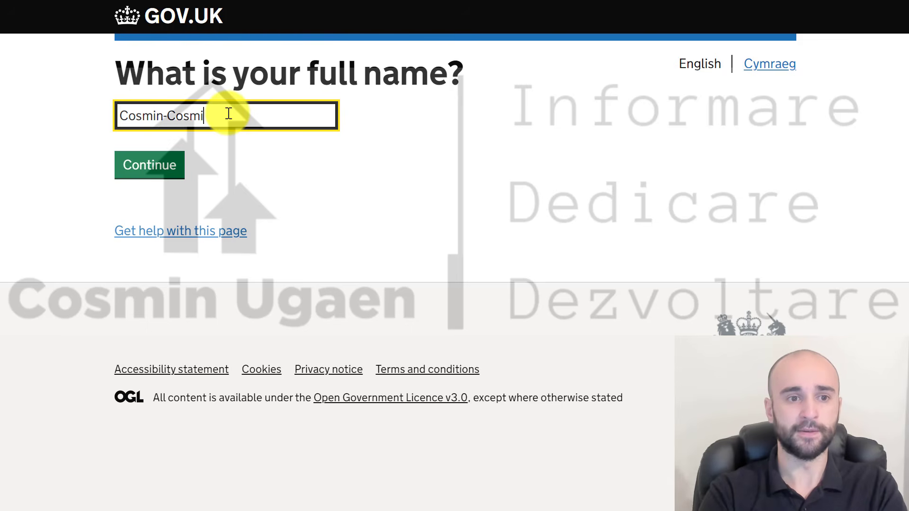
text(gaen)
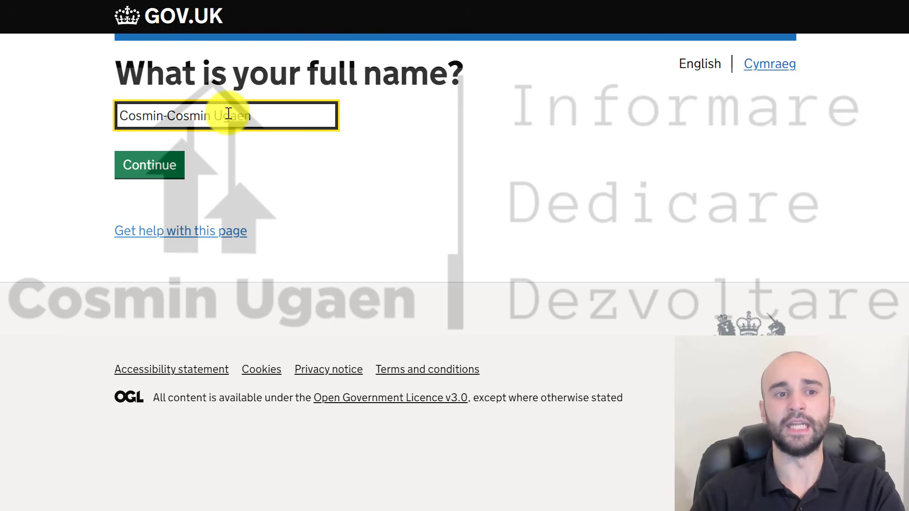
click(163, 178)
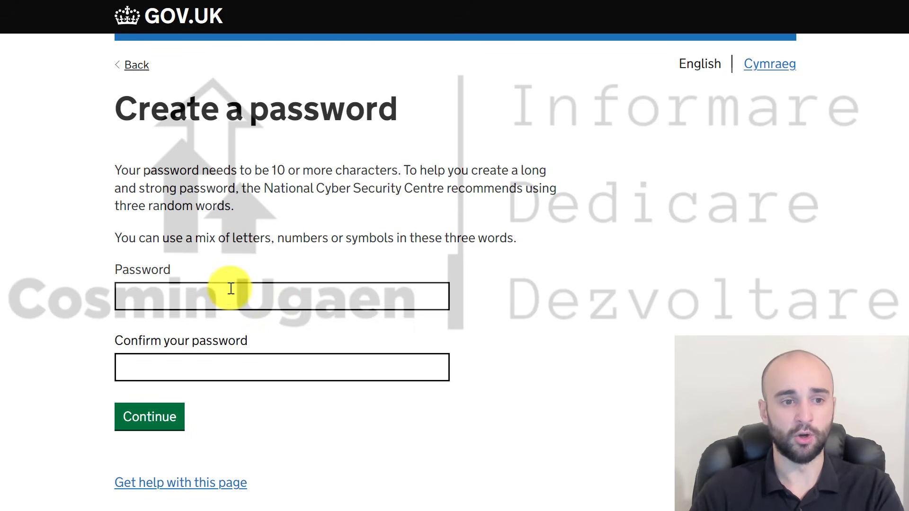
Enter and confirm the new account password, and continue to obtain the Government Gateway user ID
click(196, 296)
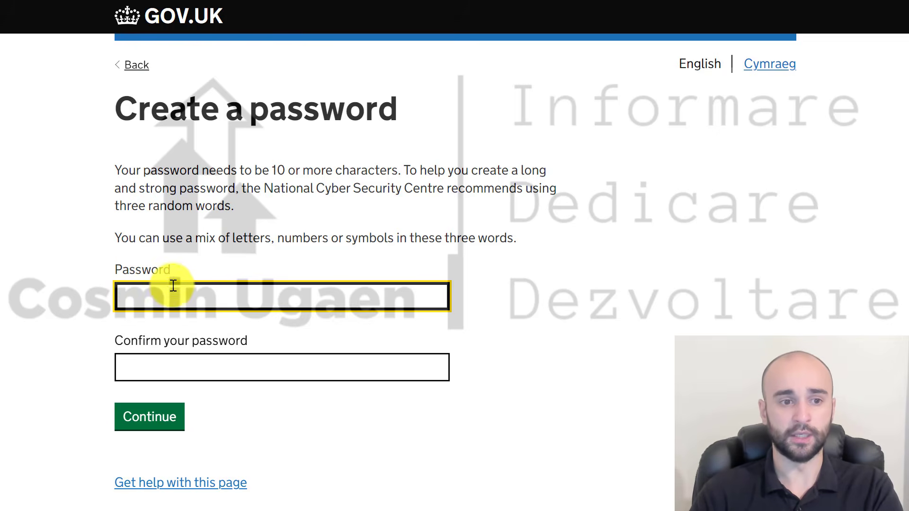
click(197, 361)
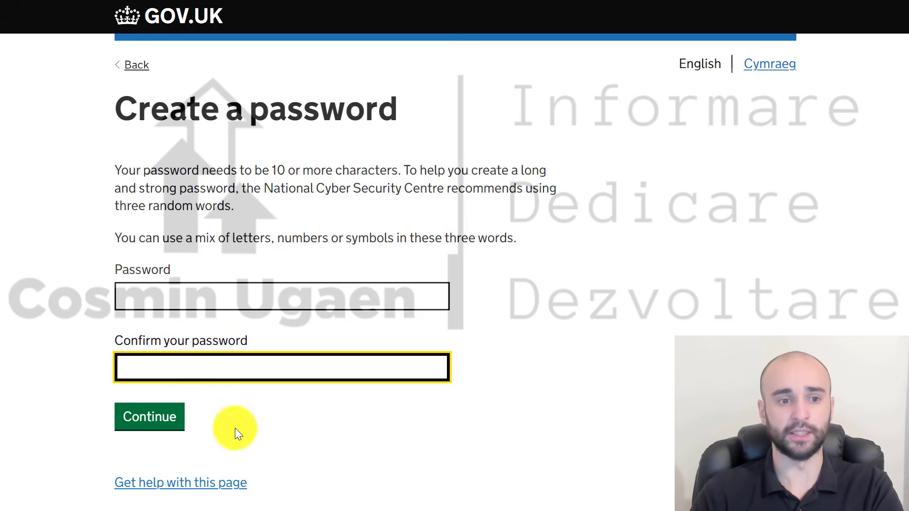
click(162, 421)
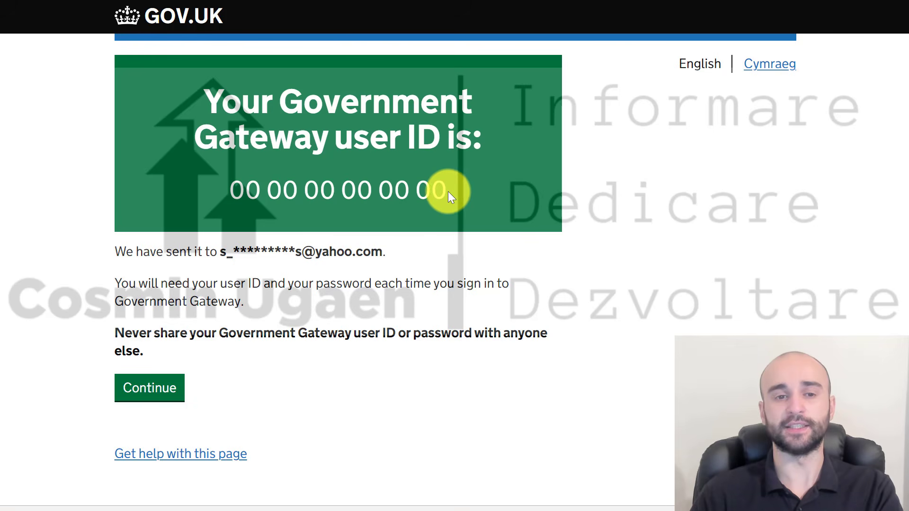
Review the issued Government Gateway user ID, the email address it was sent to and the warning against sharing sign-in details
drag(451, 189, 229, 189)
click(399, 191)
mouse_move(447, 193)
mouse_down()
mouse_move(235, 191)
mouse_move(451, 188)
mouse_up()
click(237, 191)
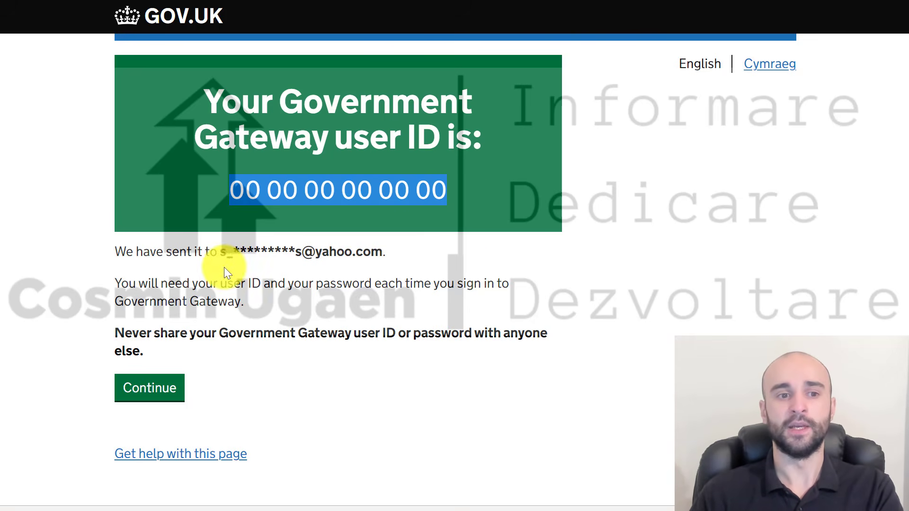
click(196, 252)
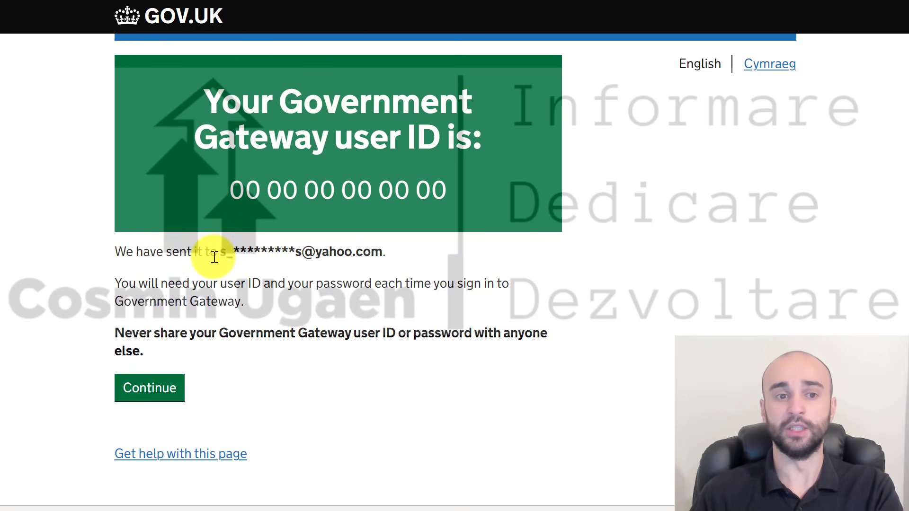
drag(223, 251, 305, 253)
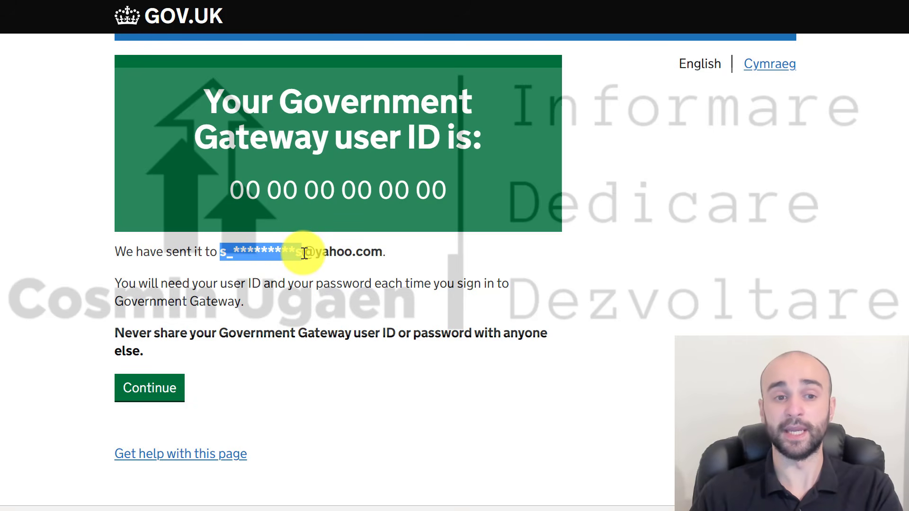
click(304, 253)
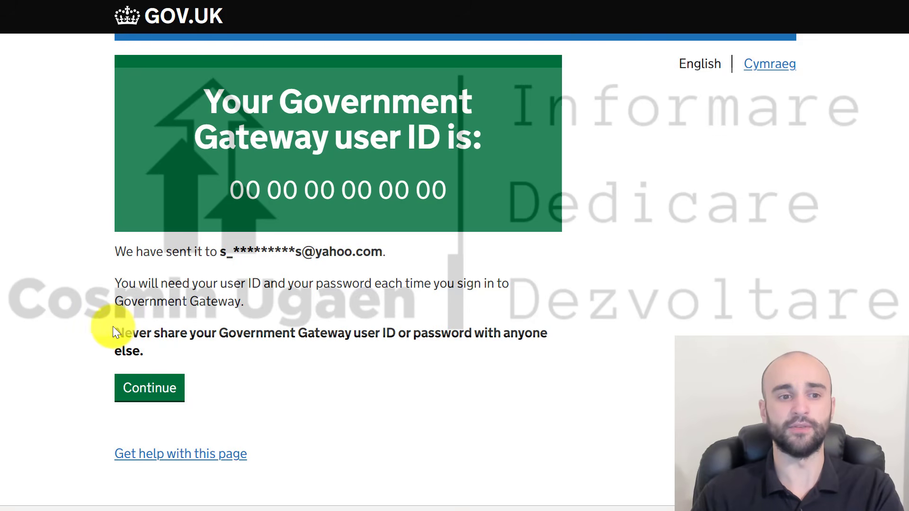
drag(116, 331, 160, 354)
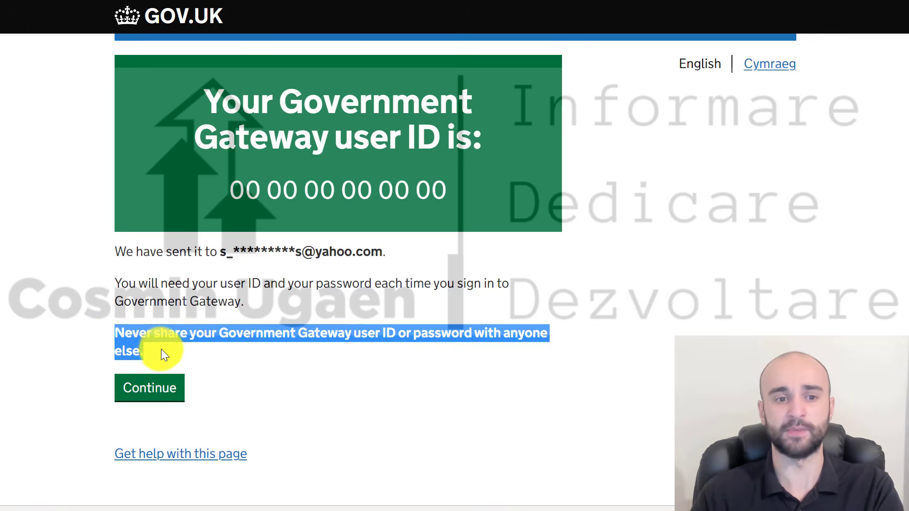
click(161, 350)
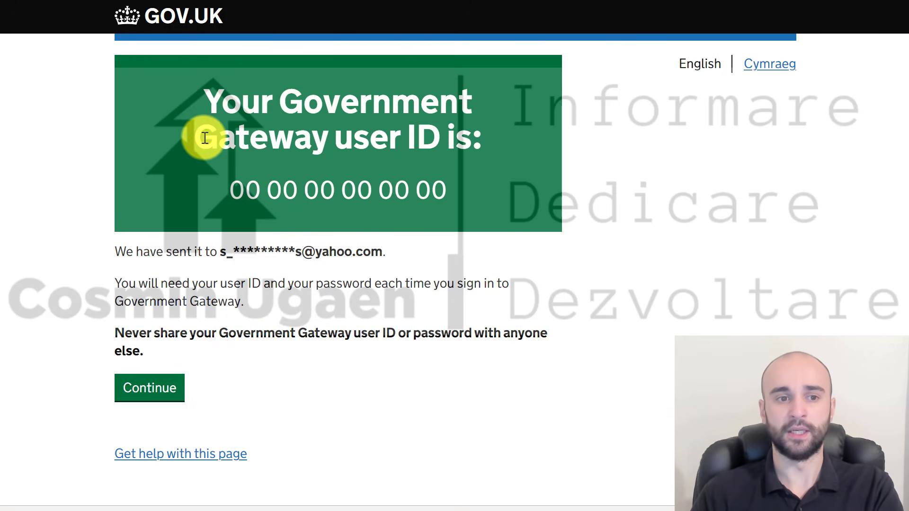
drag(199, 138, 481, 194)
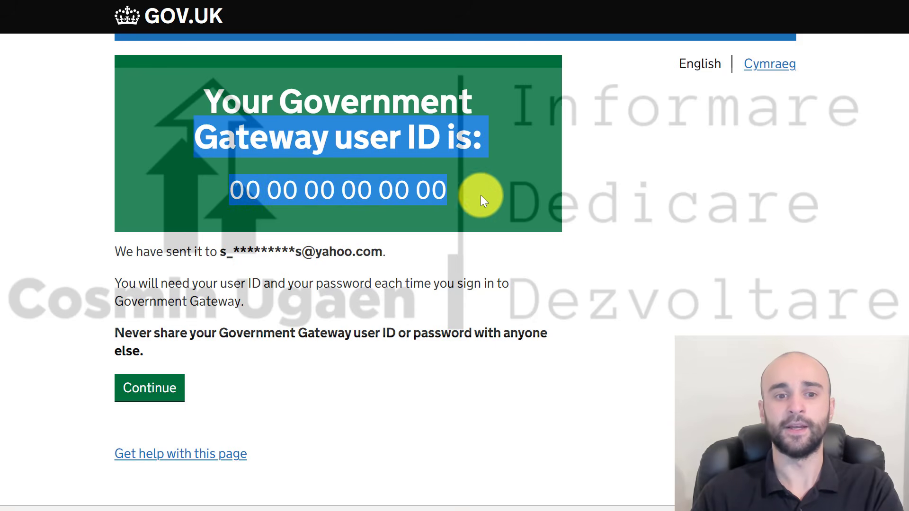
click(508, 338)
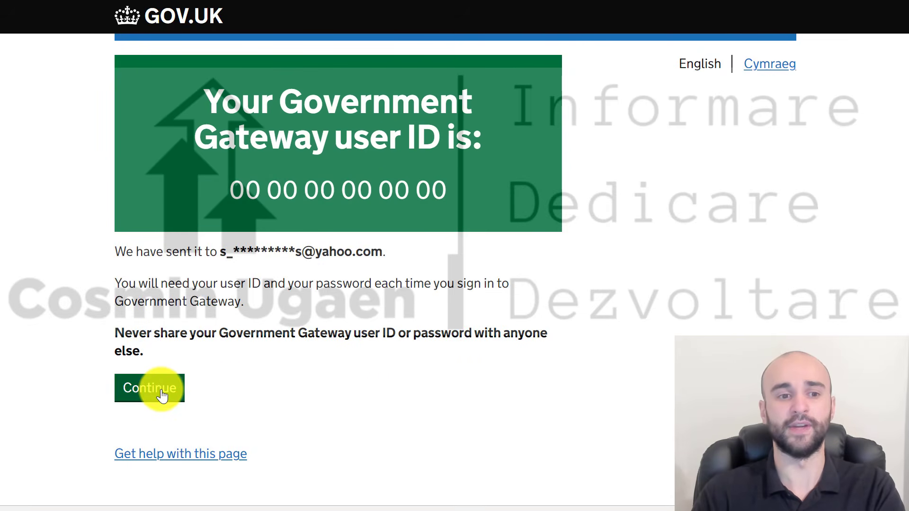
Continue past the user ID page and choose Individual as the type of account needed
click(161, 393)
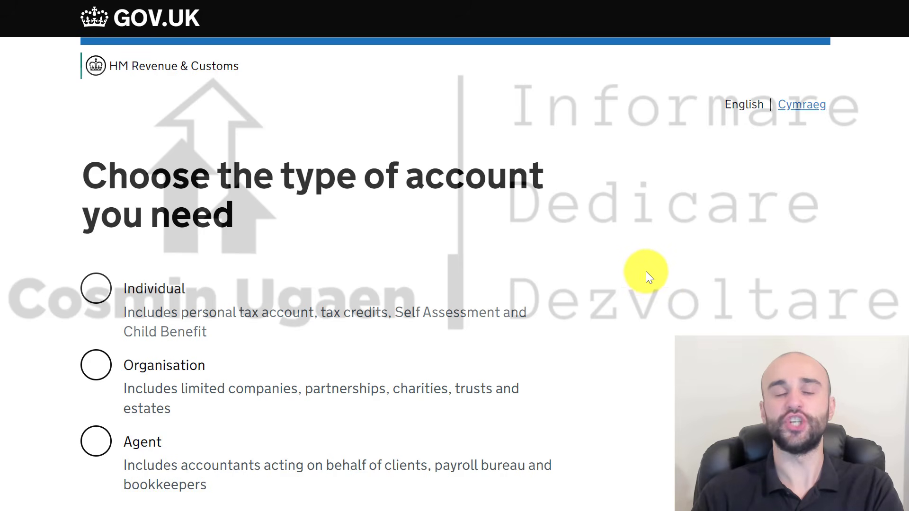
scroll(622, 262, down, 2)
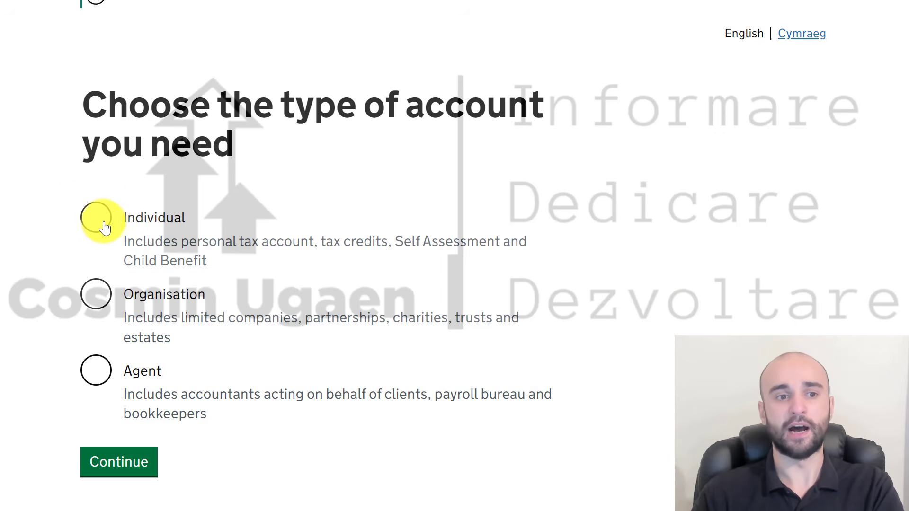
click(325, 239)
click(126, 463)
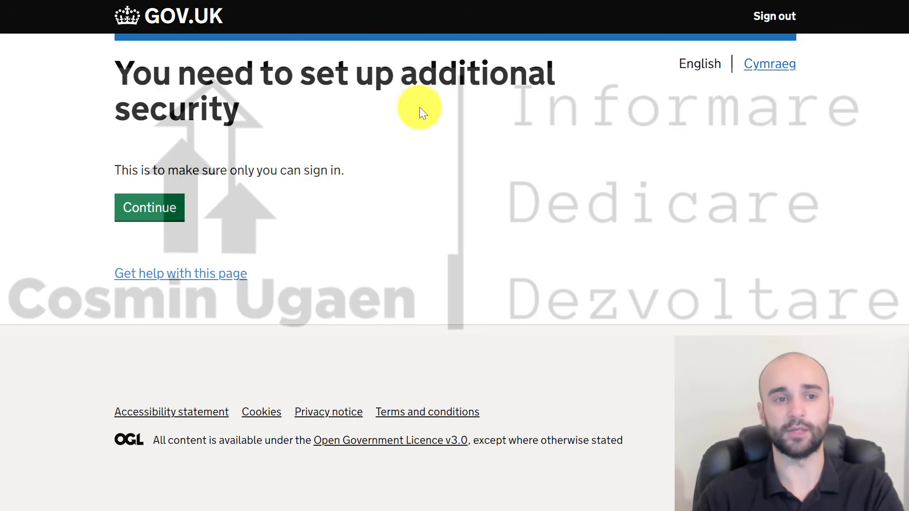
Set up additional security with access codes sent by text message to the account holder's UK mobile number
click(171, 218)
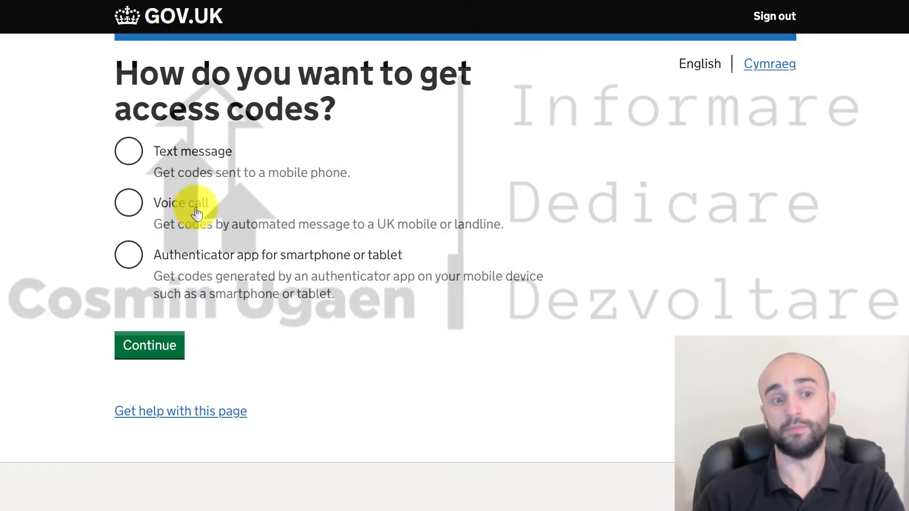
click(129, 153)
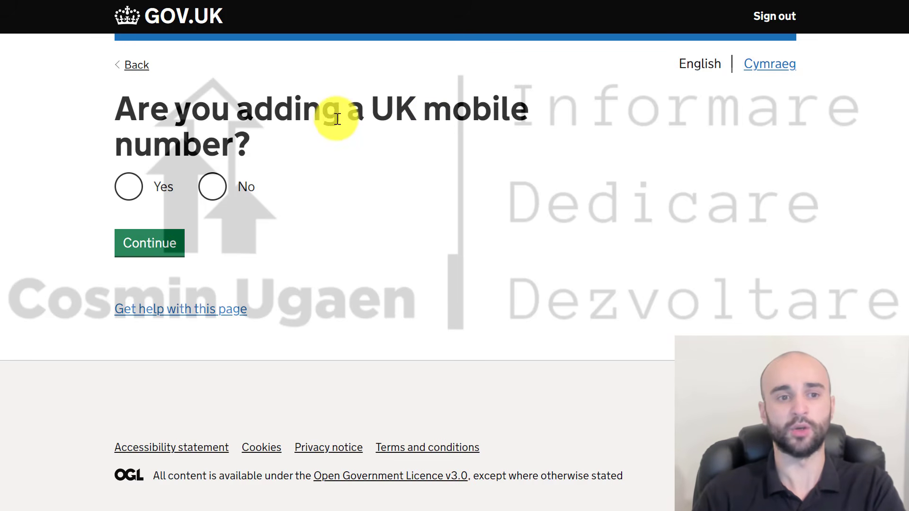
click(132, 191)
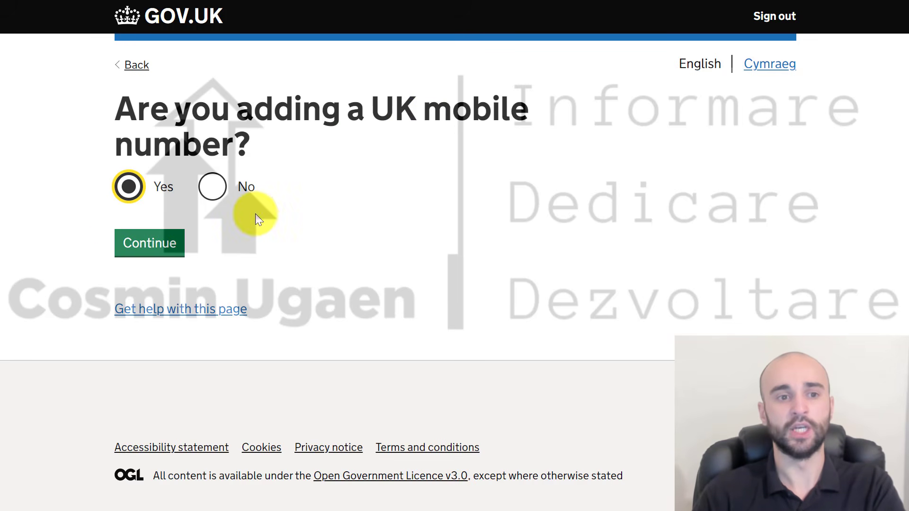
click(161, 250)
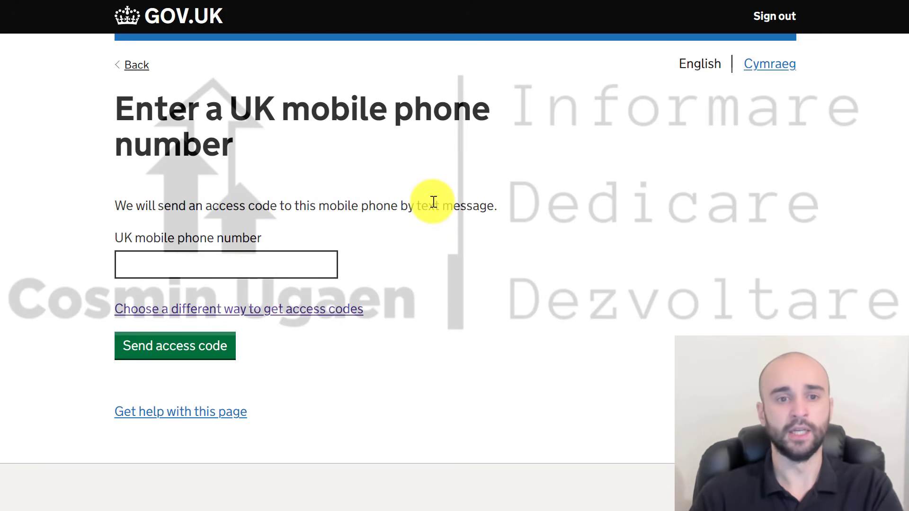
click(303, 267)
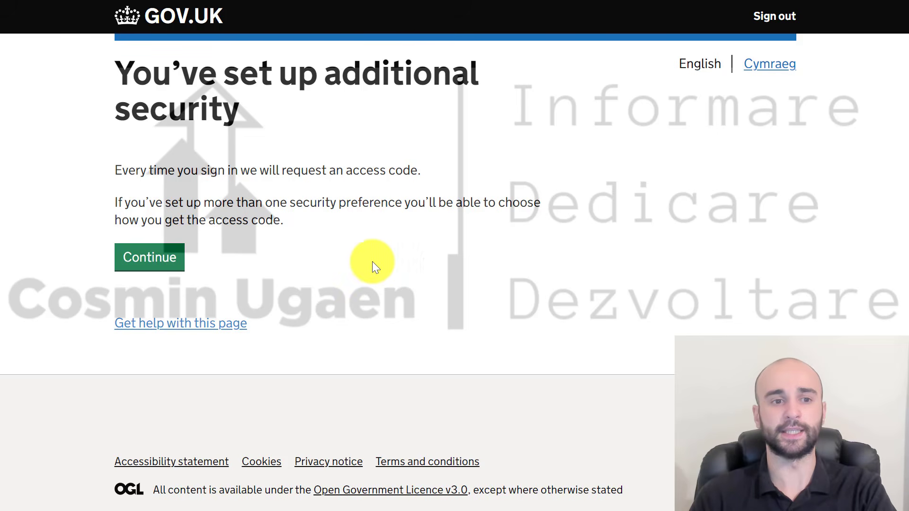
click(163, 268)
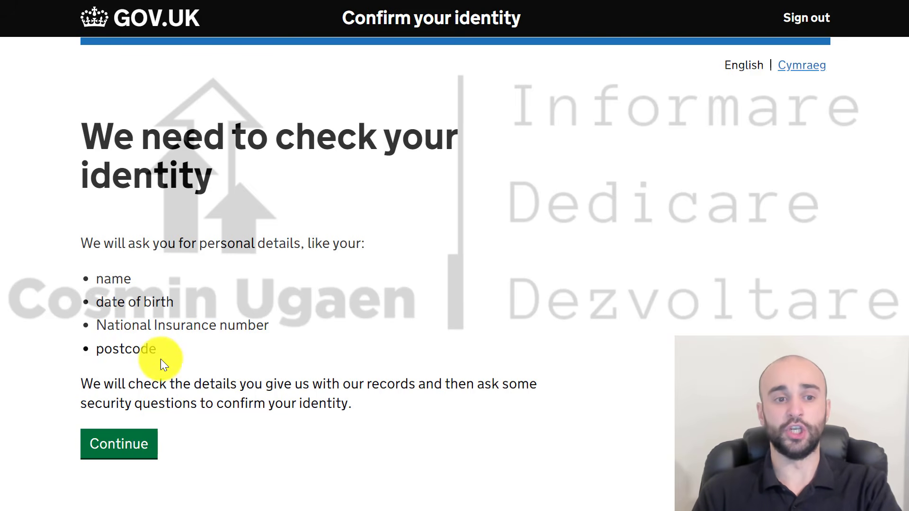
Submit the account holder's first name, last name, date of birth and National Insurance number for the identity check
click(119, 444)
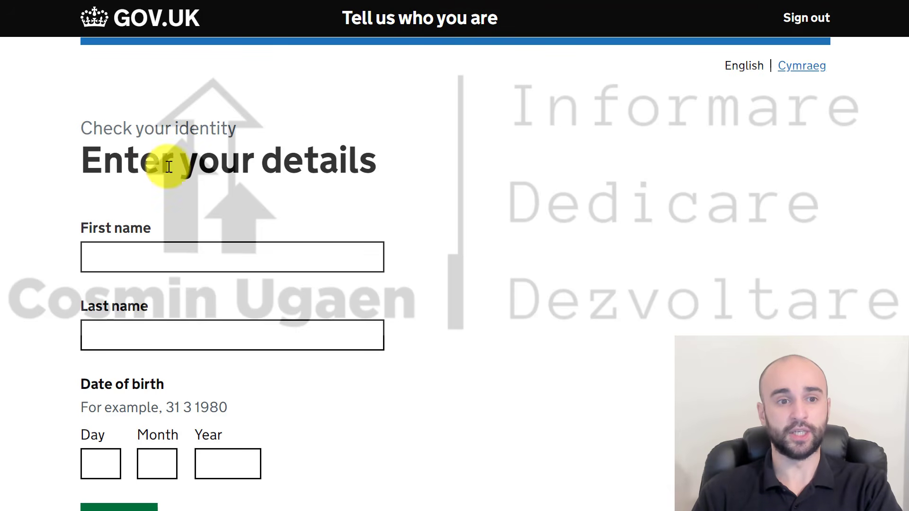
scroll(167, 158, down, 1)
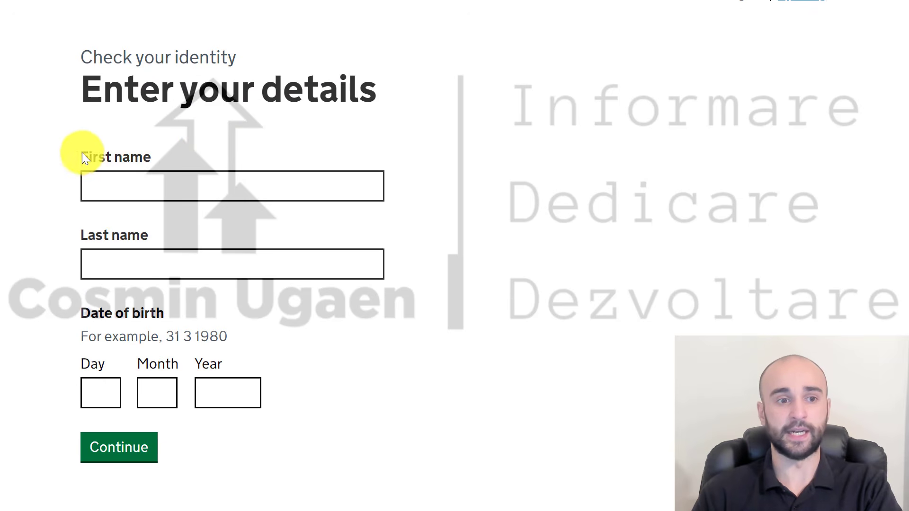
drag(105, 159, 157, 147)
click(146, 186)
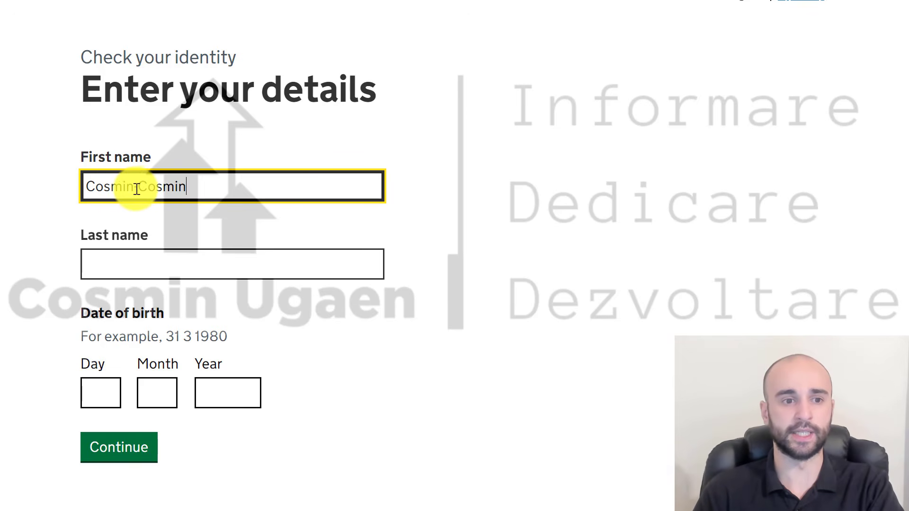
click(146, 261)
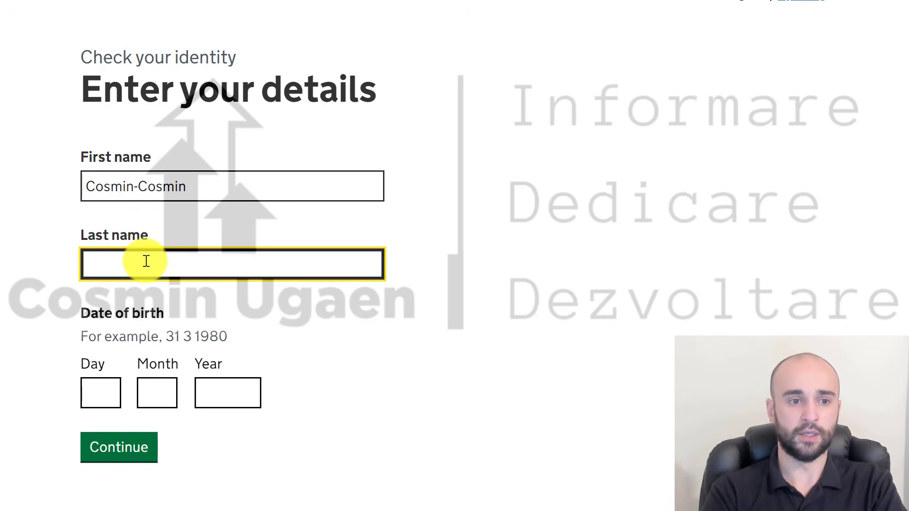
text(Ugaen)
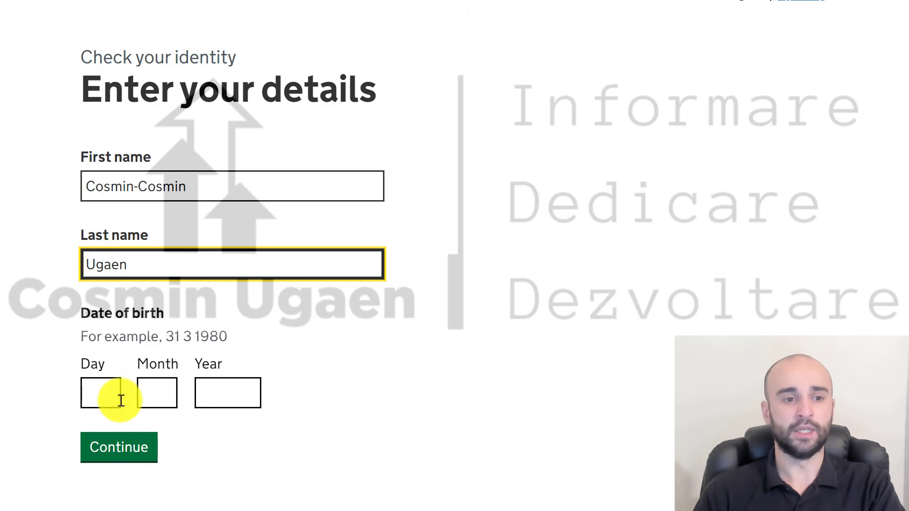
drag(89, 361, 109, 365)
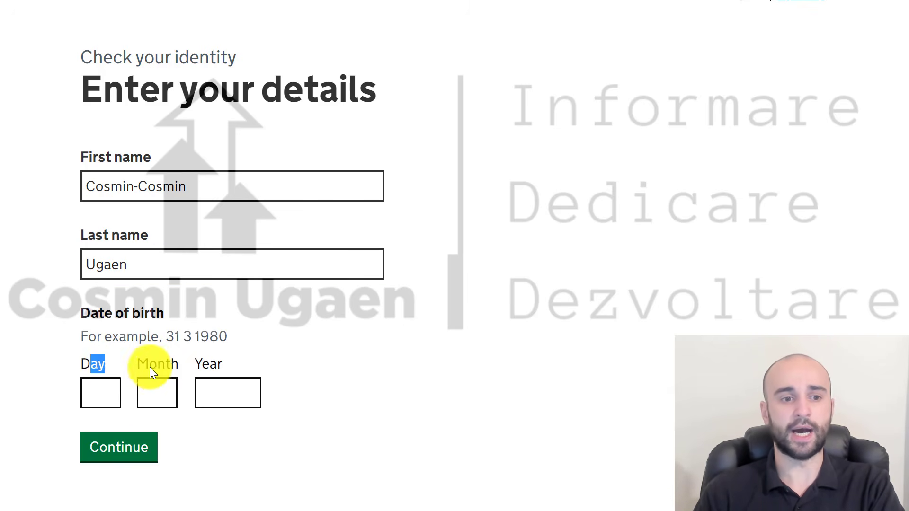
click(239, 367)
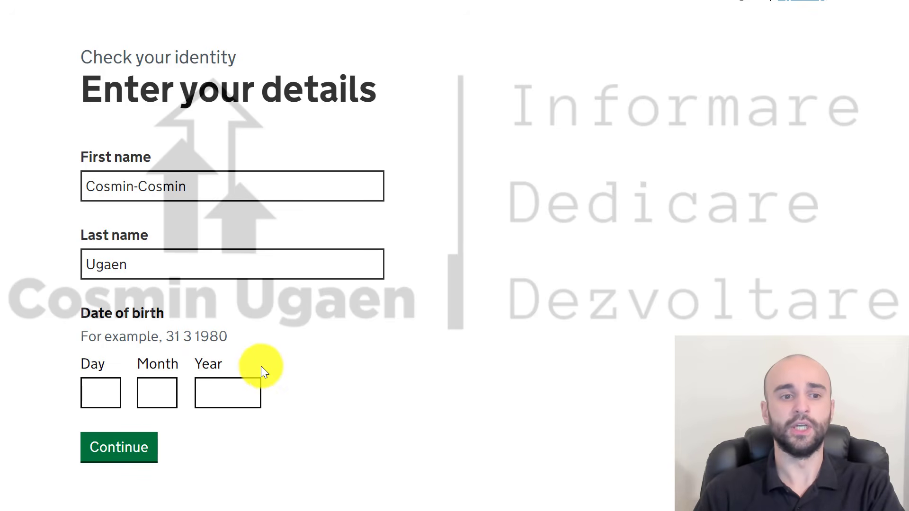
click(135, 452)
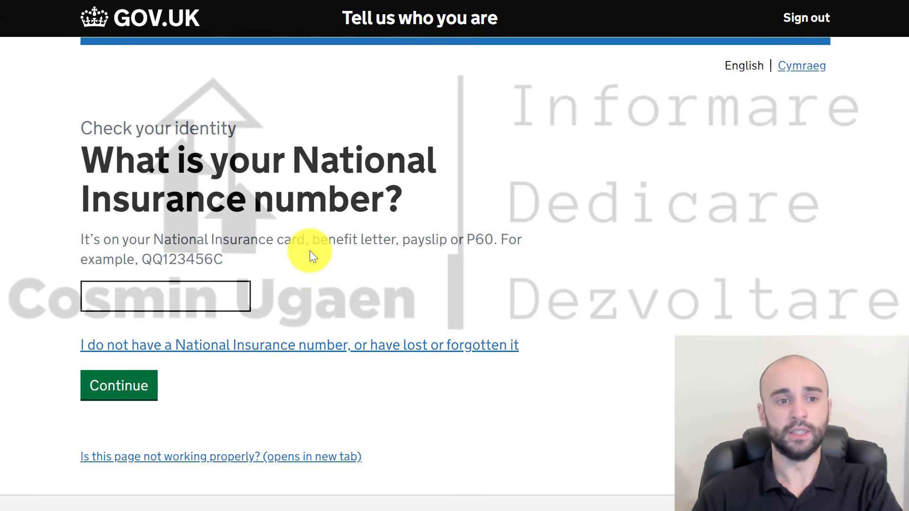
click(155, 299)
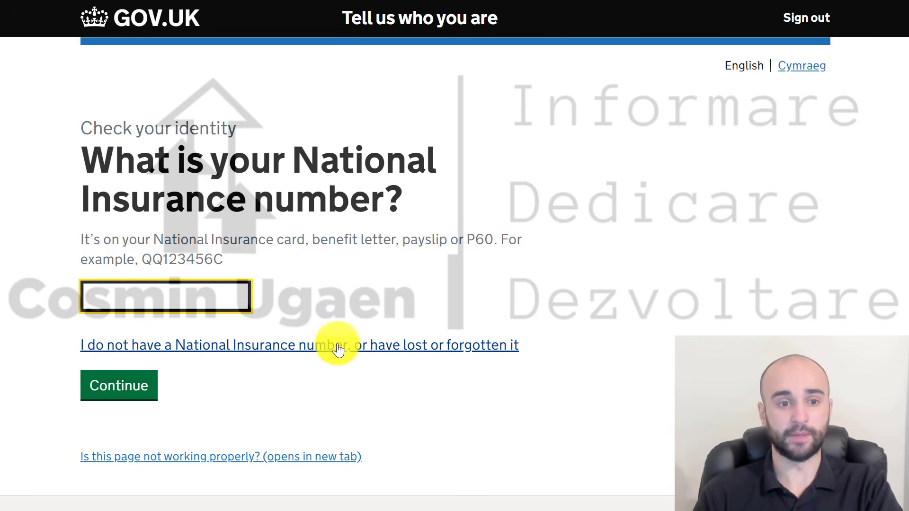
click(325, 352)
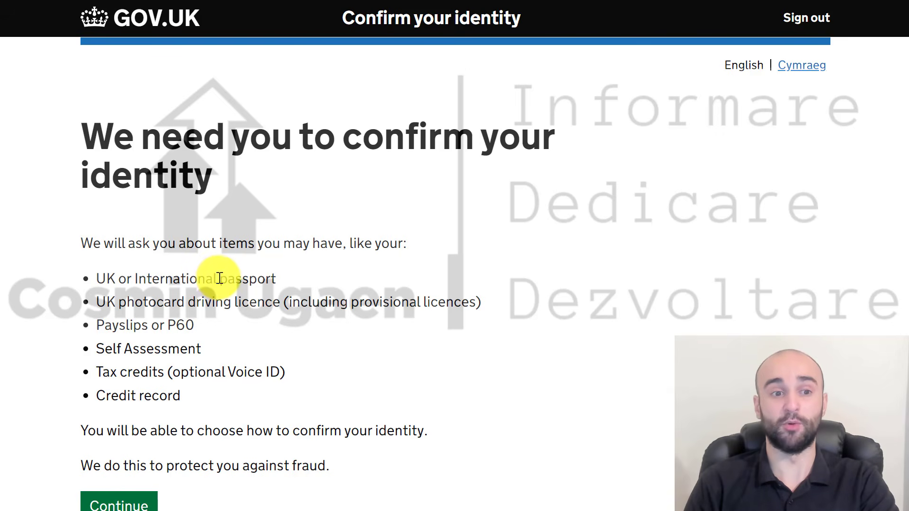
Examine the list of items usable to confirm identity, including the passport, UK photocard driving licence and payslips or P60
drag(217, 279, 102, 275)
click(237, 271)
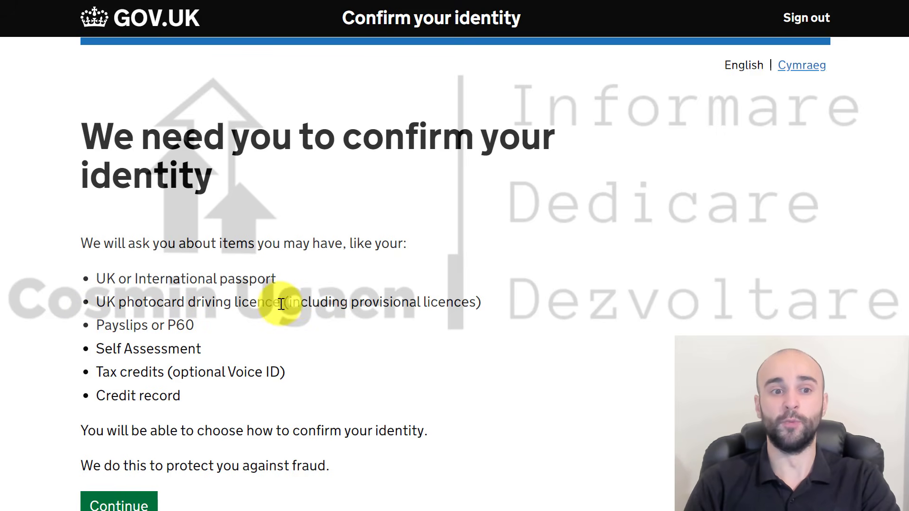
drag(280, 303, 95, 298)
click(128, 301)
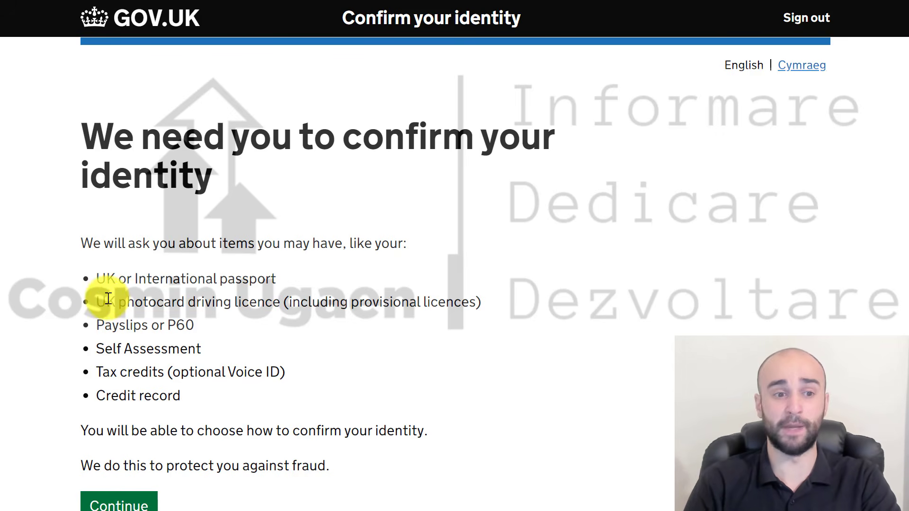
drag(95, 300, 482, 308)
drag(142, 302, 142, 326)
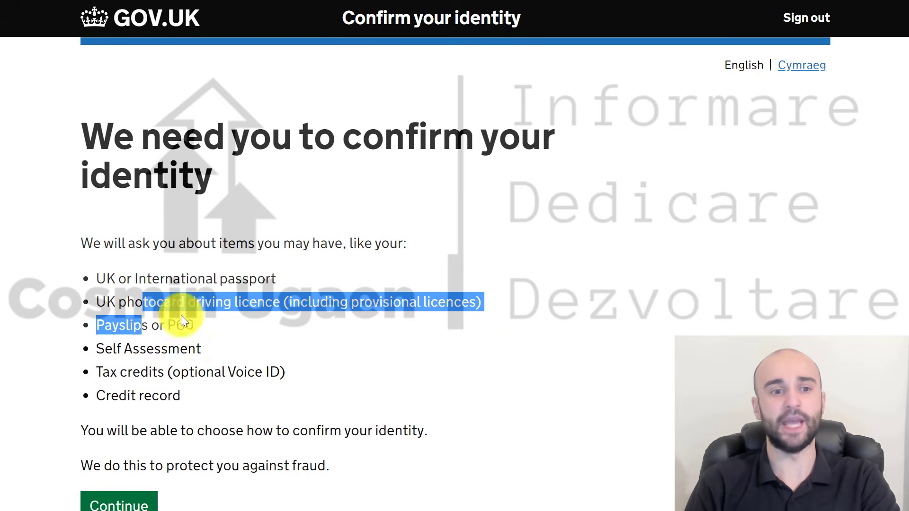
click(186, 320)
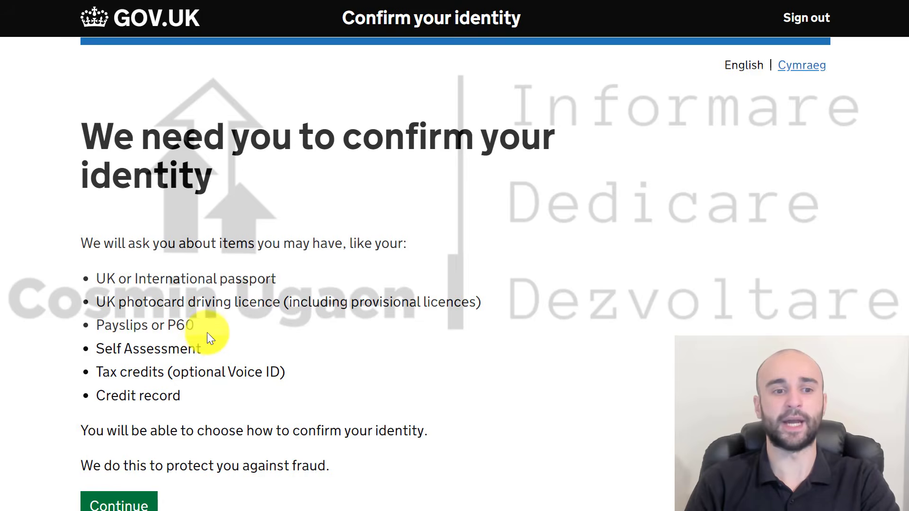
scroll(205, 339, down, 2)
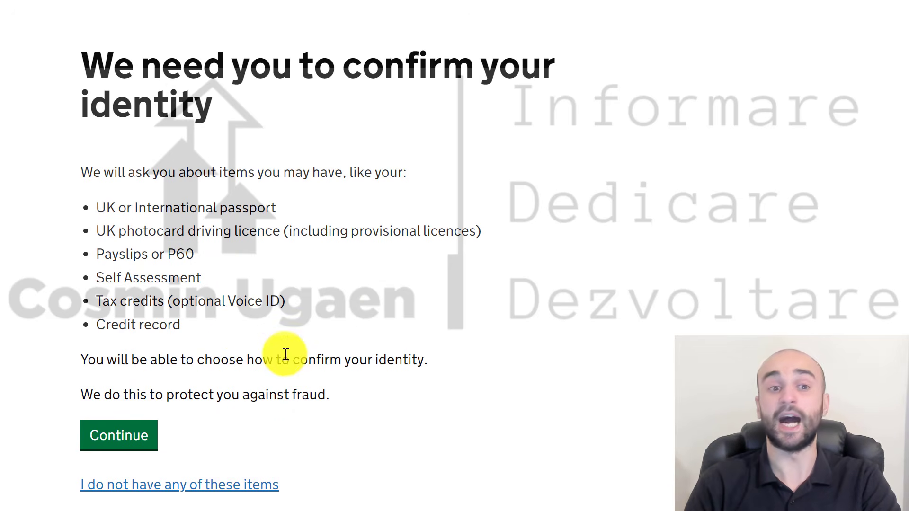
Continue to the ways of proving identity and examine what the documents and records option requires
click(133, 448)
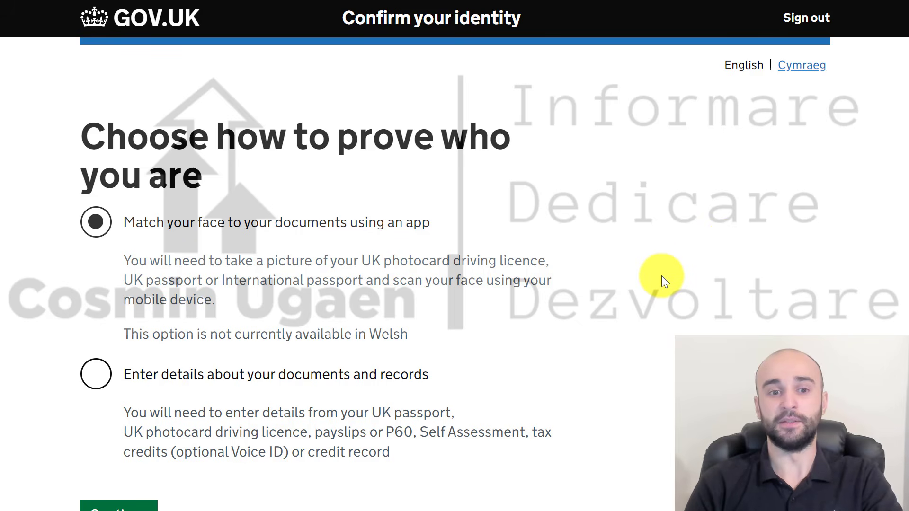
scroll(692, 326, down, 3)
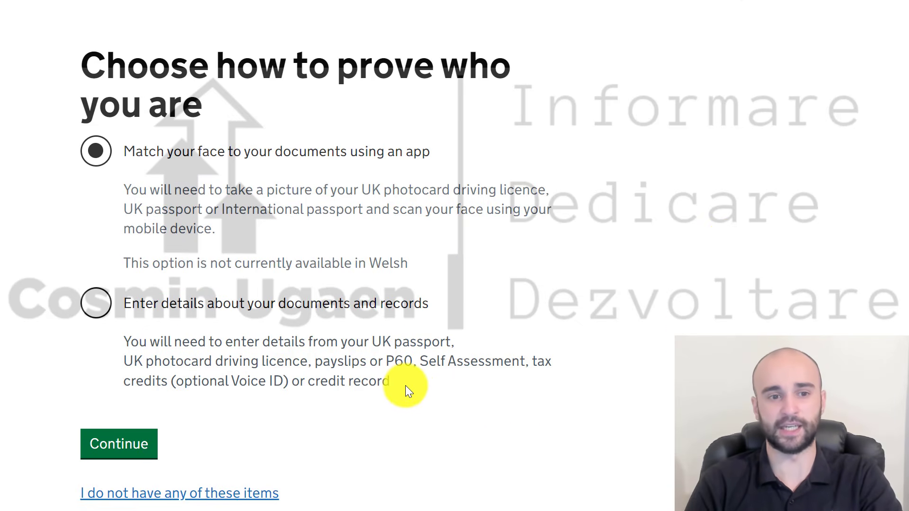
drag(408, 381, 128, 347)
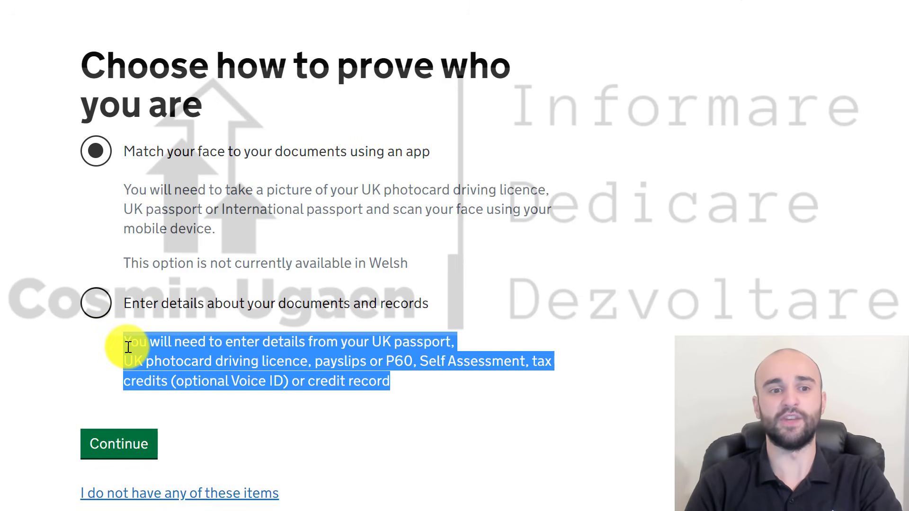
click(345, 365)
drag(379, 340, 451, 335)
click(463, 357)
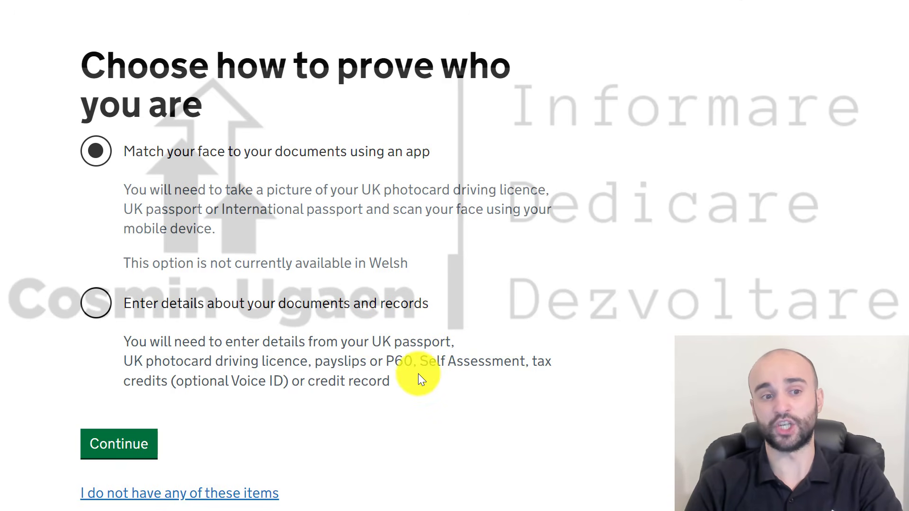
drag(400, 385, 123, 351)
click(314, 386)
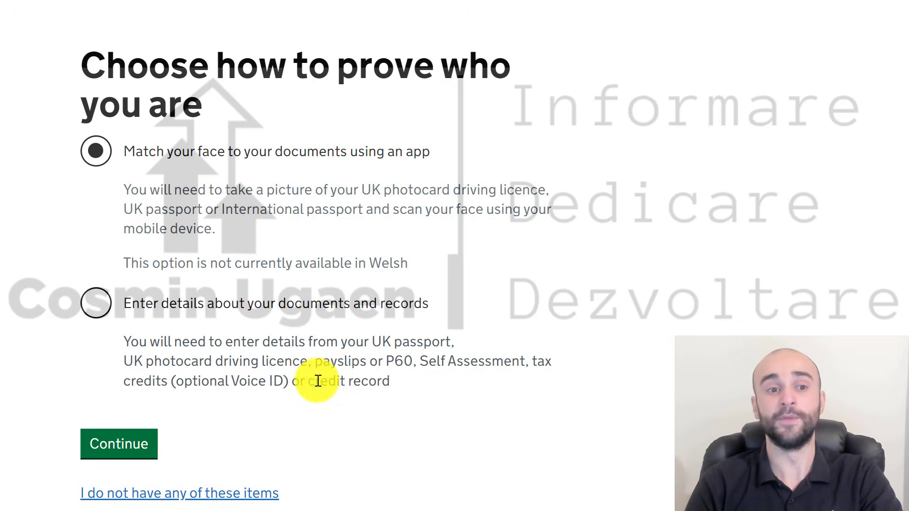
scroll(396, 376, up, 2)
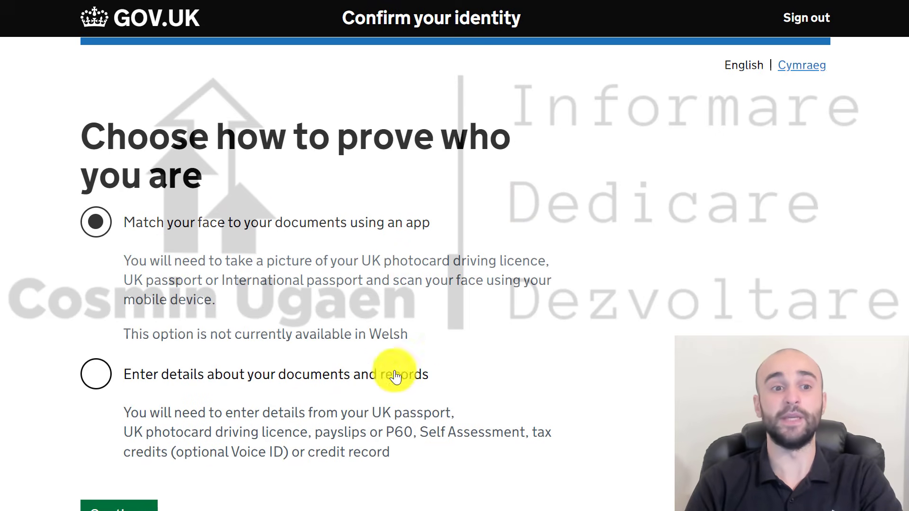
Choose to prove identity by matching the face to documents using an app, and continue
click(97, 231)
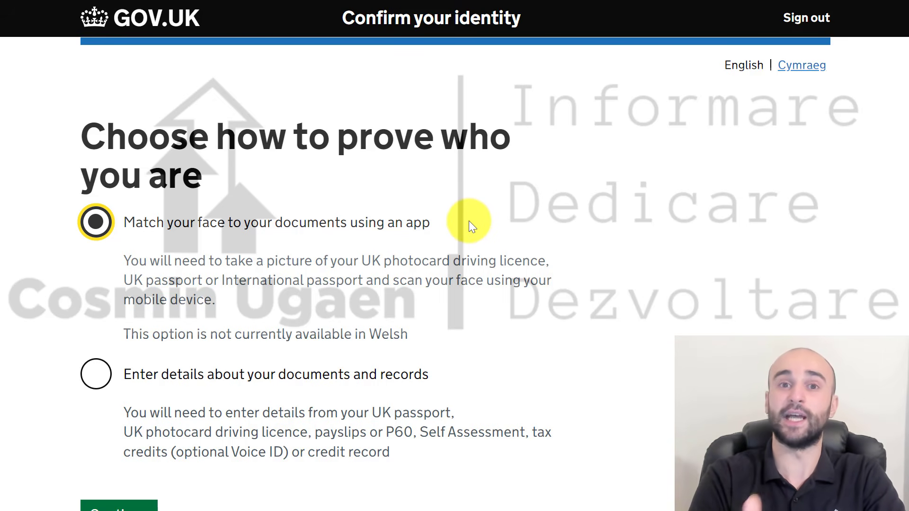
click(543, 284)
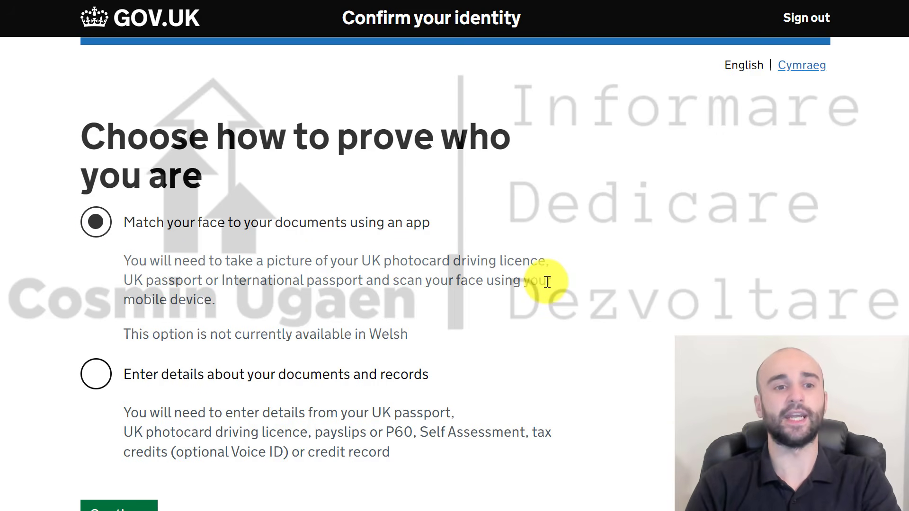
scroll(311, 390, down, 1)
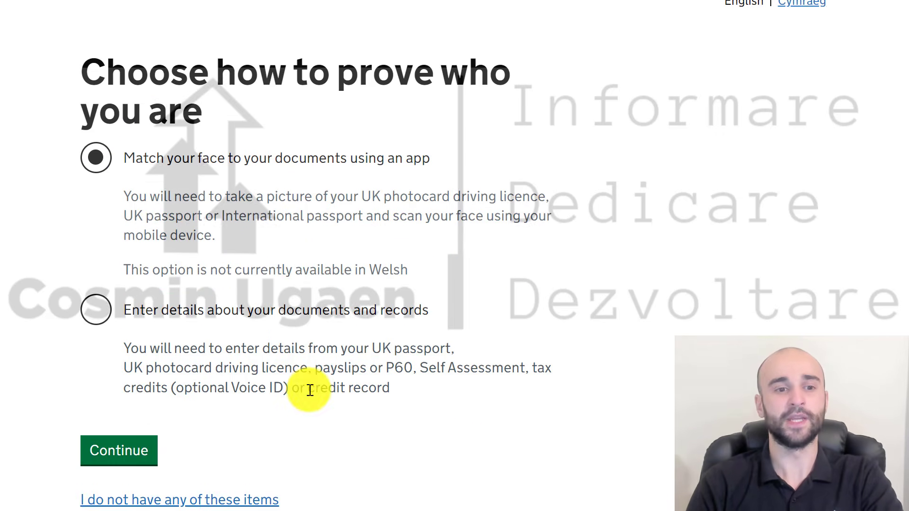
click(150, 449)
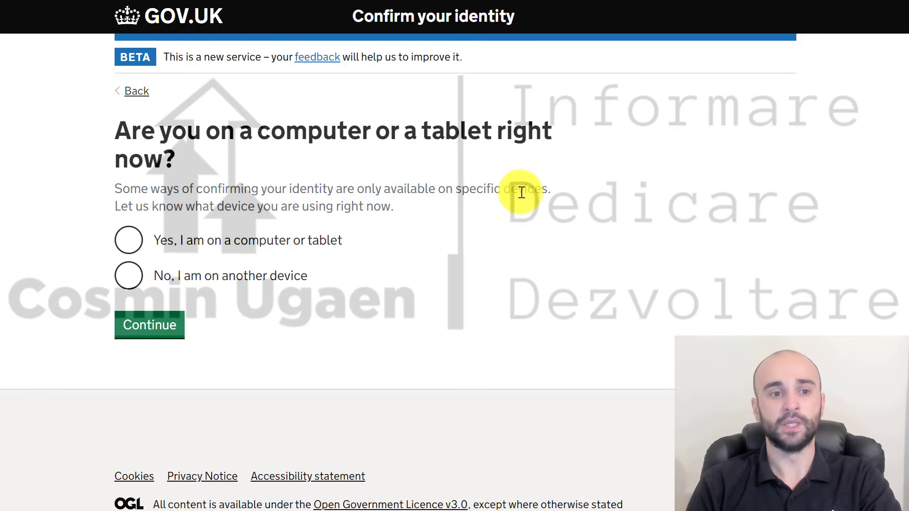
Answer that a computer or tablet is in use and that an Android phone is available
click(142, 250)
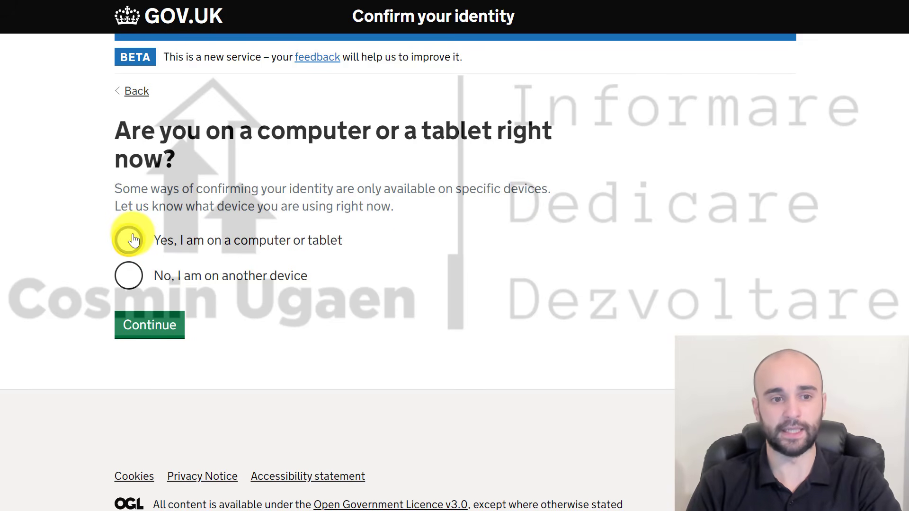
click(161, 330)
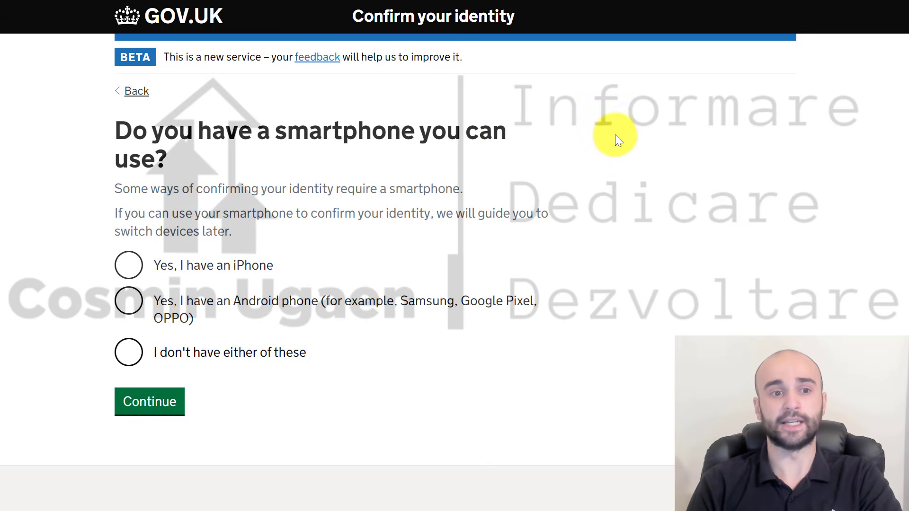
click(180, 267)
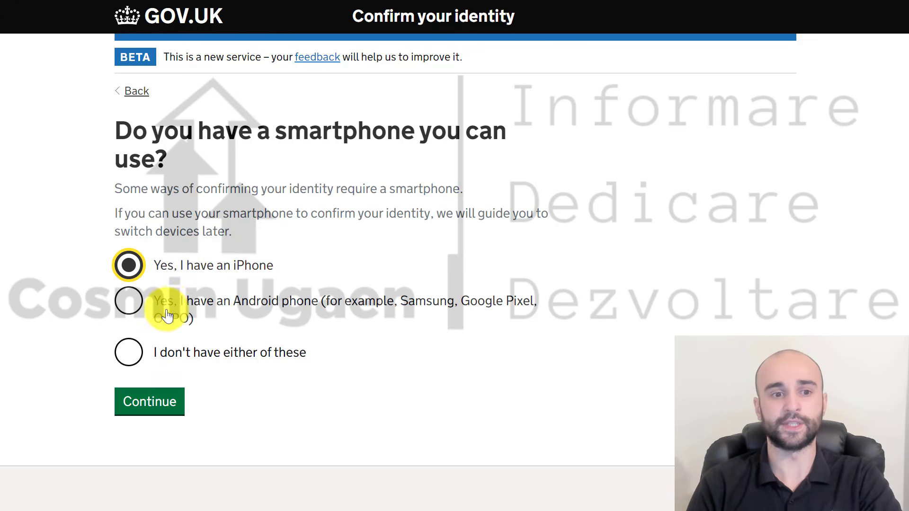
click(172, 313)
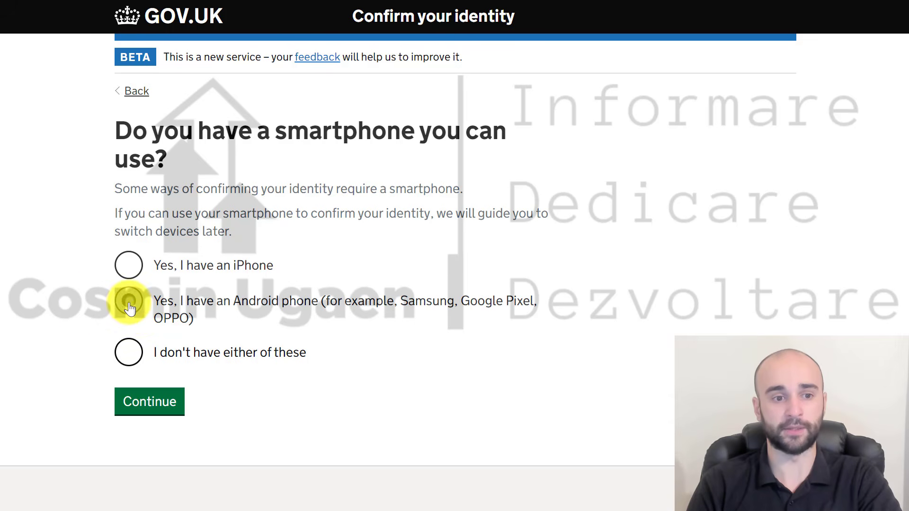
click(169, 401)
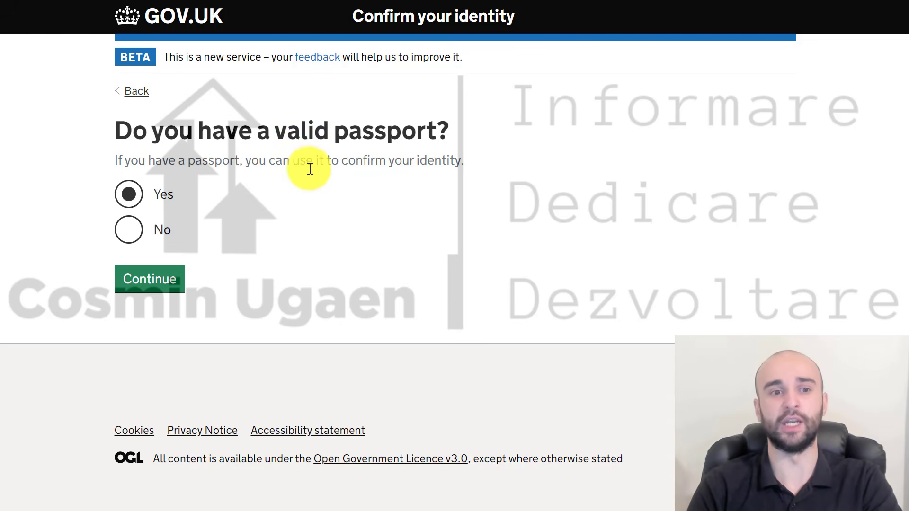
Answer Yes to having a valid passport and Yes to the biometric chip symbol on its cover
click(151, 280)
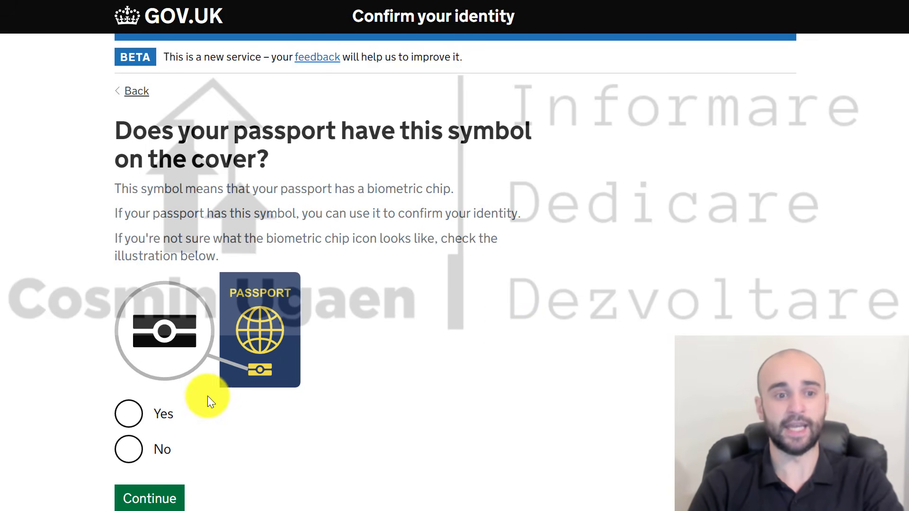
click(128, 417)
scroll(348, 449, down, 2)
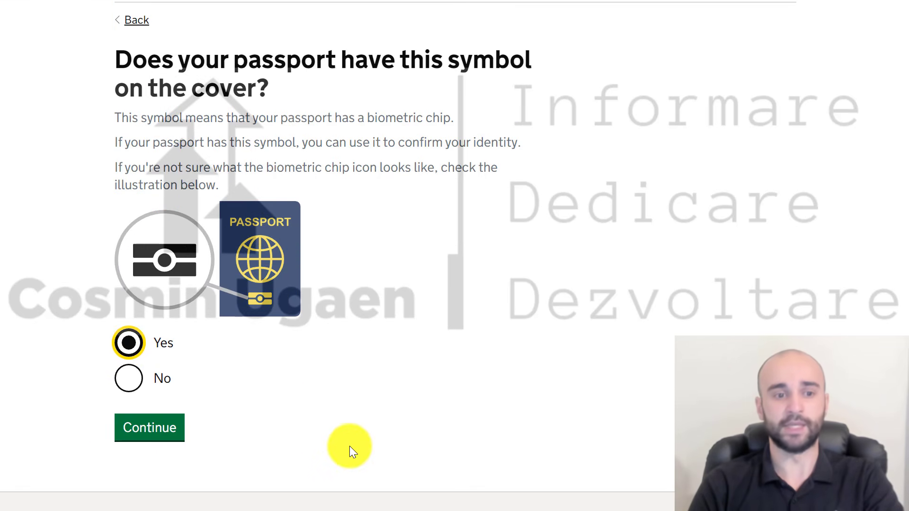
click(163, 427)
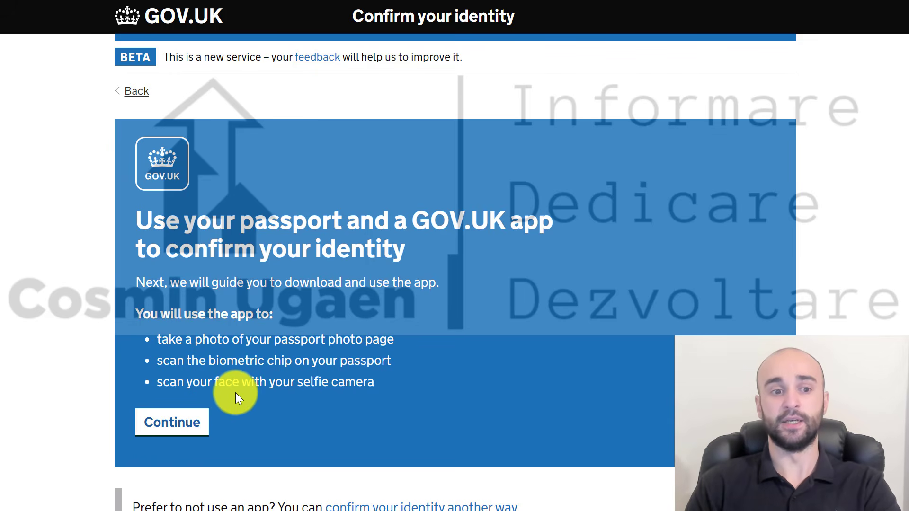
Continue with the passport and GOV.UK app method and answer Yes to the smartphone having a working camera
click(196, 431)
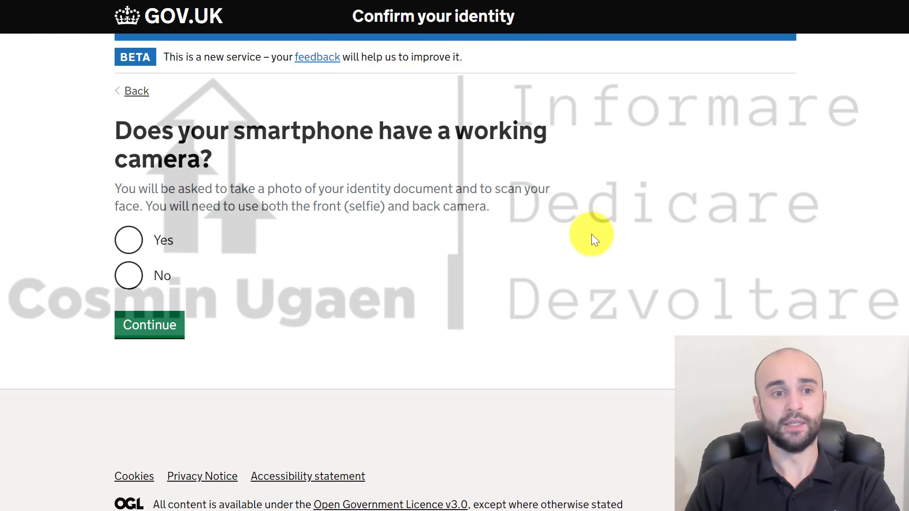
click(133, 241)
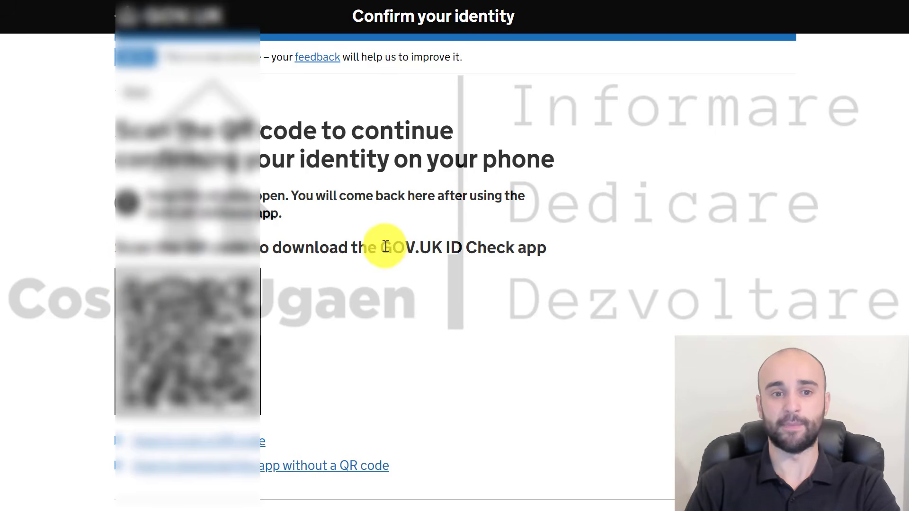
Examine the QR code instructions for downloading and linking the GOV.UK ID Check app
drag(380, 247, 527, 260)
click(399, 279)
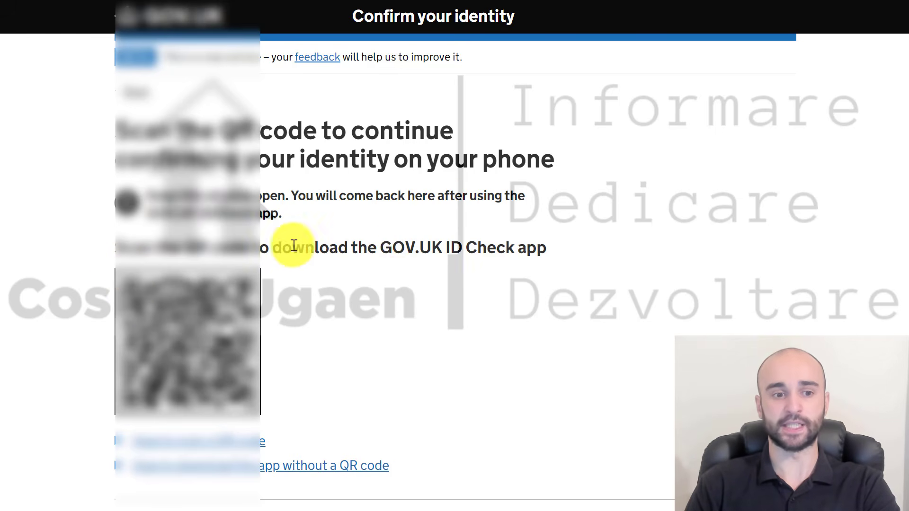
scroll(303, 242, down, 3)
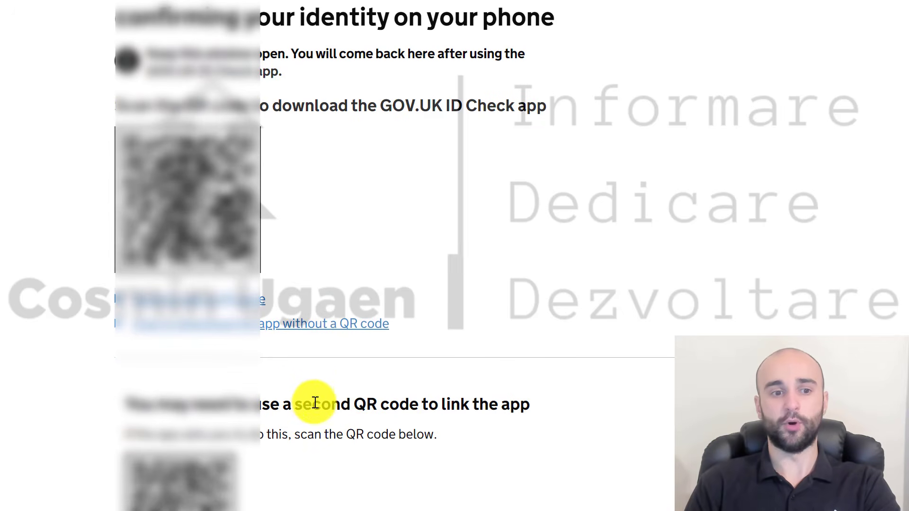
scroll(304, 393, down, 2)
scroll(266, 322, down, 1)
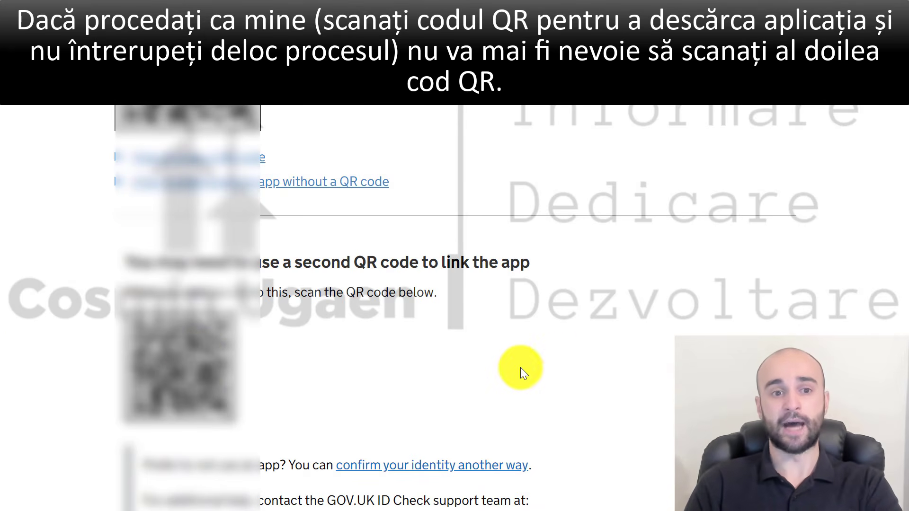
scroll(557, 365, up, 5)
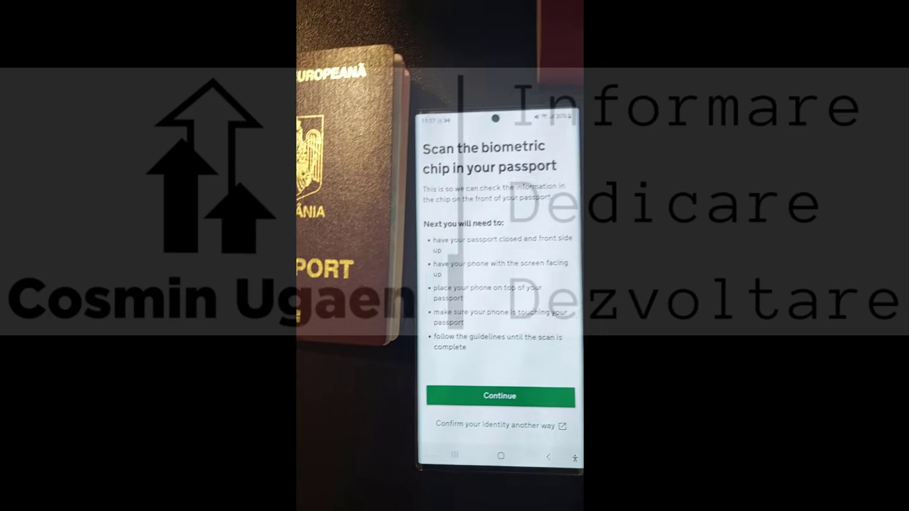
In the GOV.UK ID Check app on the phone, go through the instructions for scanning the passport's biometric chip
click(502, 395)
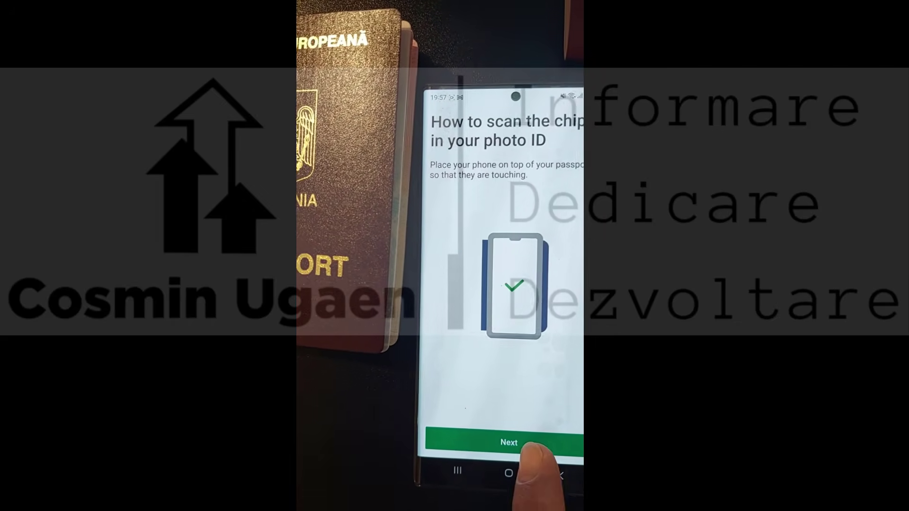
click(521, 443)
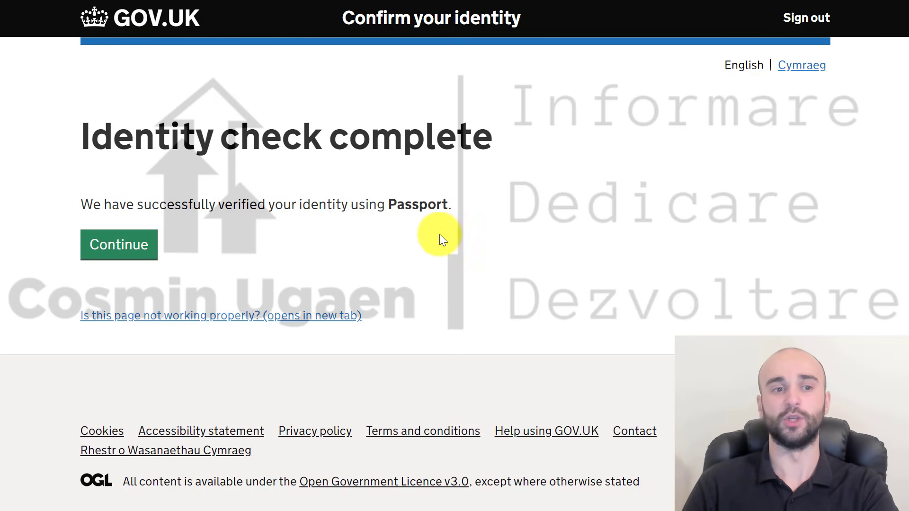
Continue from the completed identity check towards the personal tax account and choose to get tax letters Online
click(131, 245)
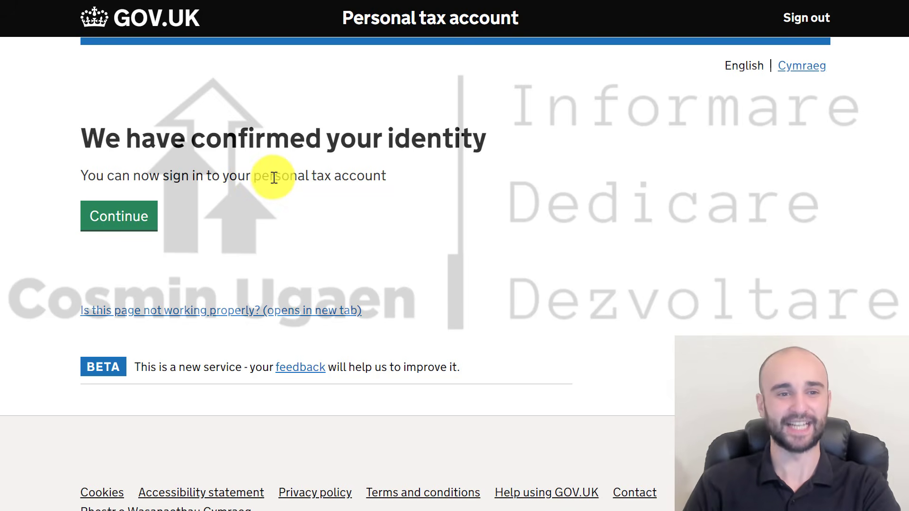
click(143, 225)
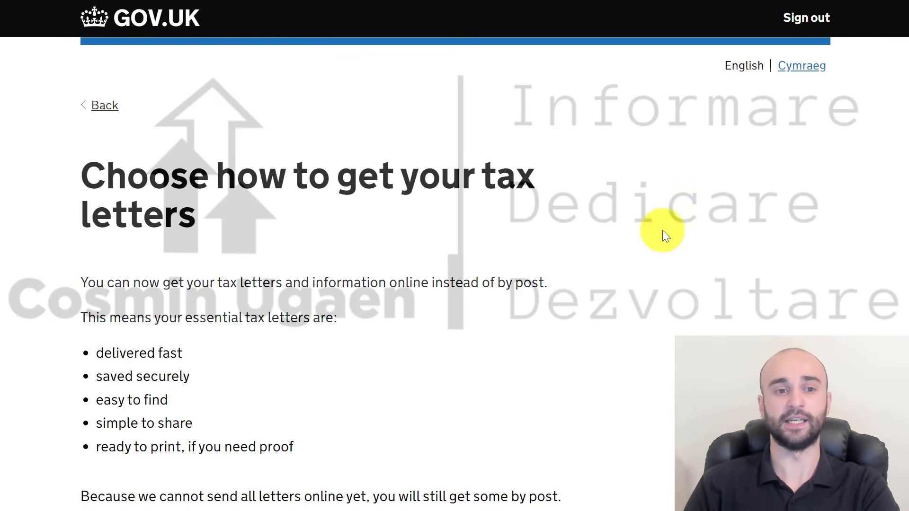
scroll(663, 228, down, 3)
scroll(661, 217, down, 3)
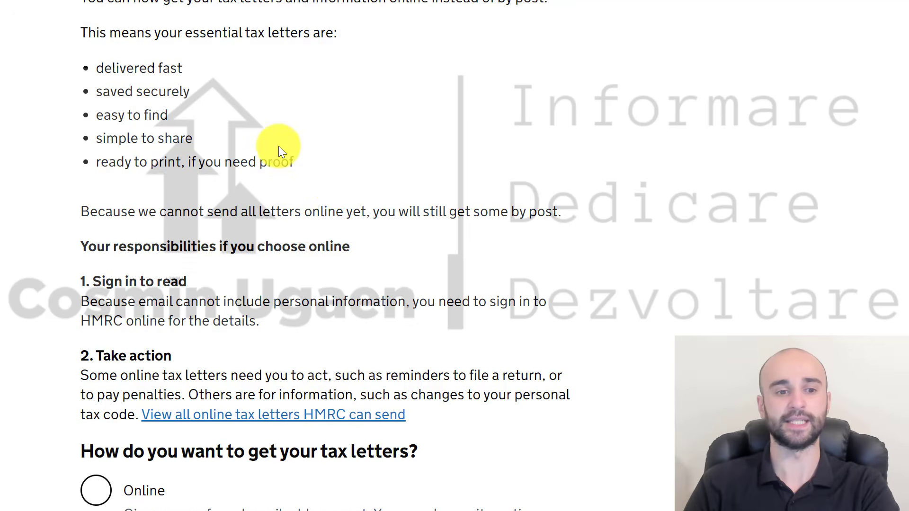
scroll(408, 150, down, 2)
scroll(426, 142, down, 2)
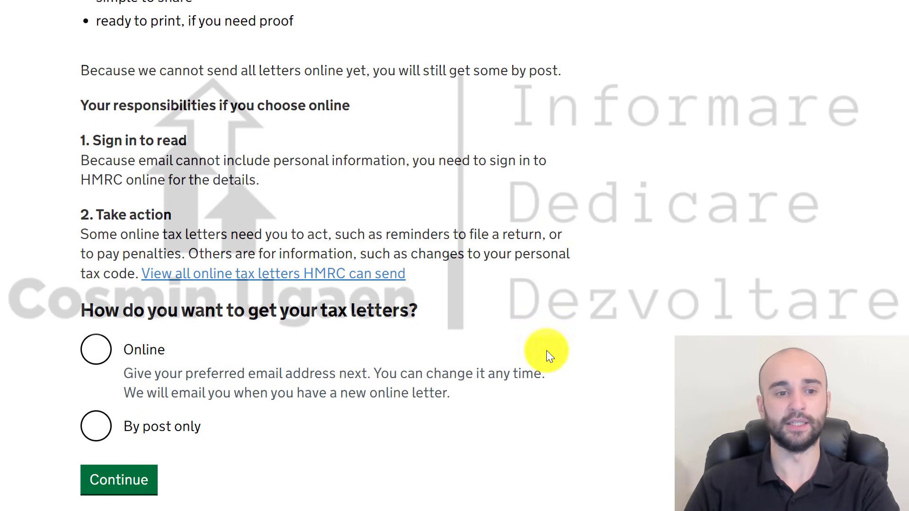
click(102, 361)
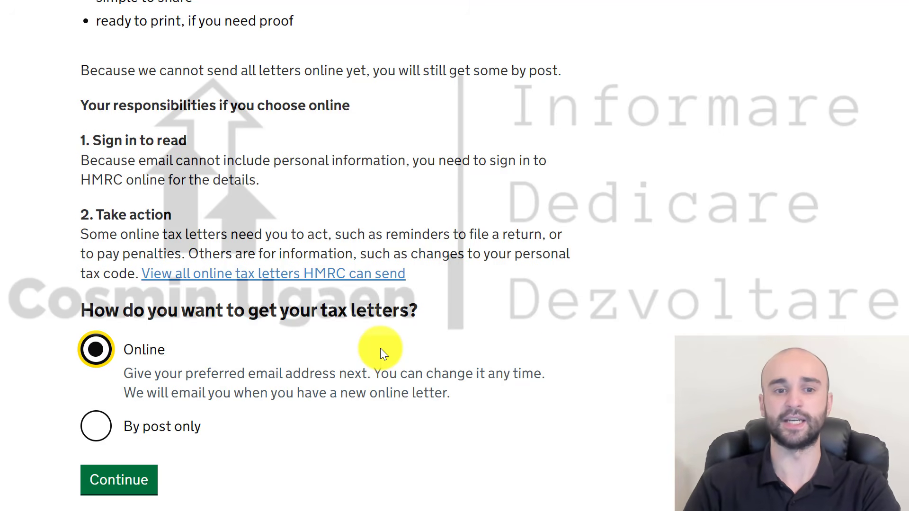
click(567, 298)
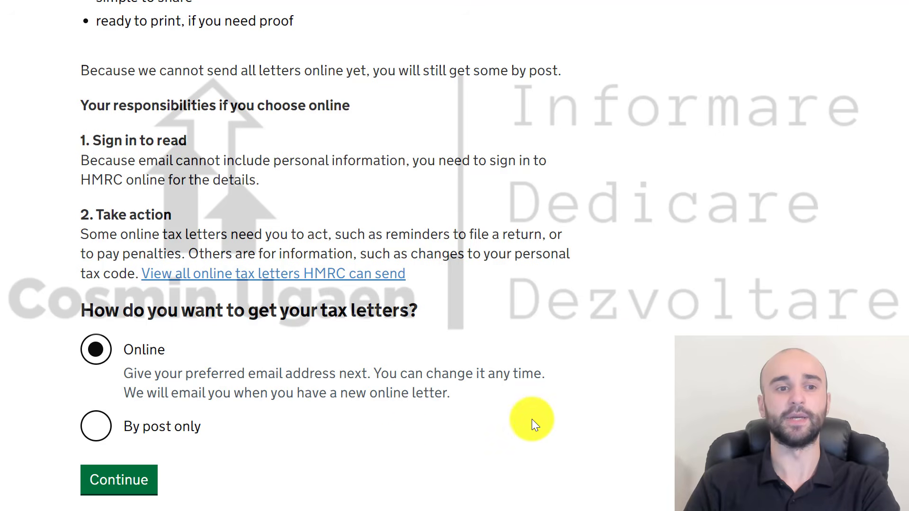
click(134, 490)
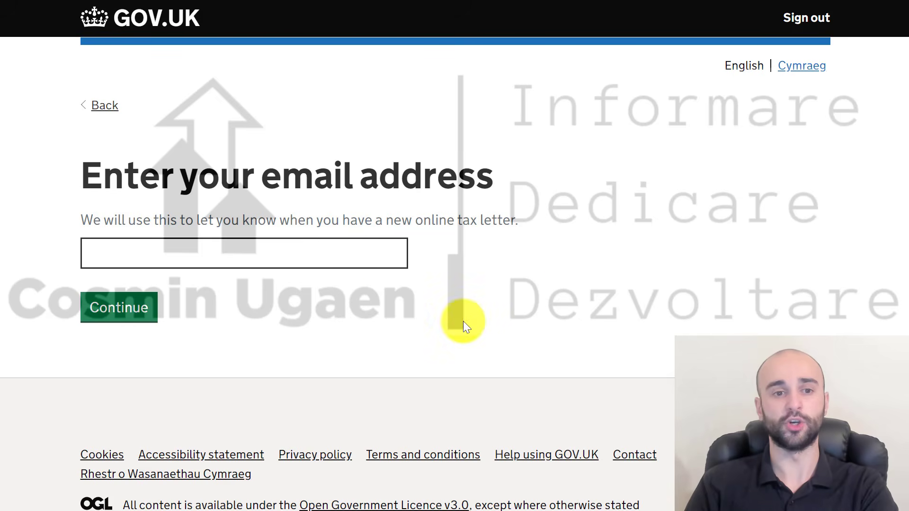
Submit the account holder's email address for online tax letter notifications and proceed to the account home
click(320, 250)
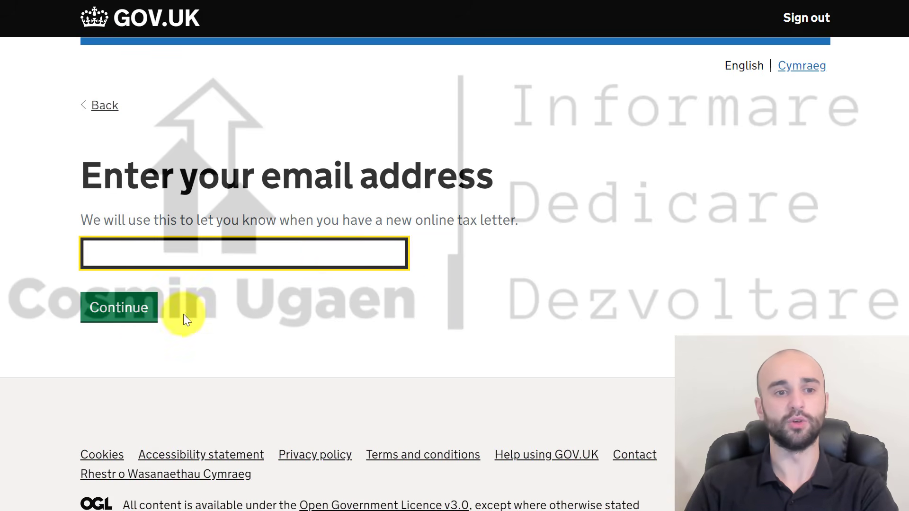
click(137, 314)
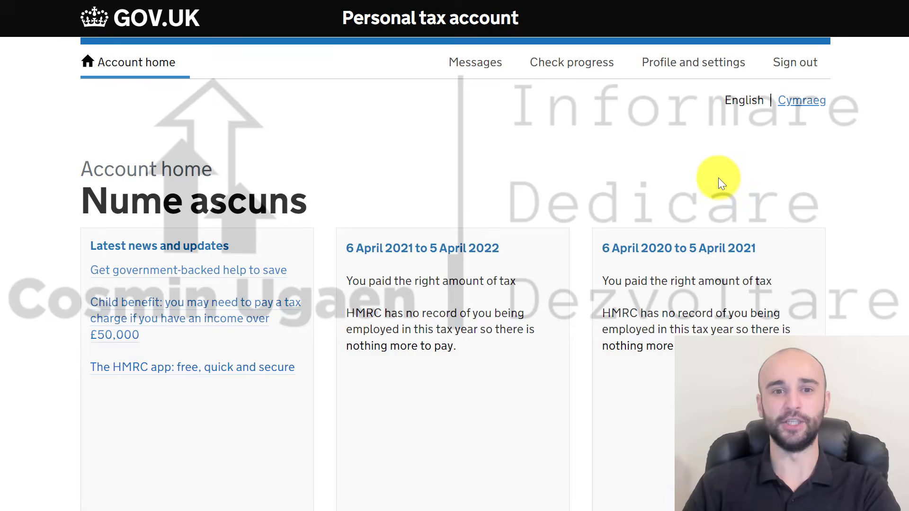
Look through the personal tax account home, covering the tax years, National Insurance, Annual Tax Summary, Benefits and Pensions sections
scroll(700, 177, down, 9)
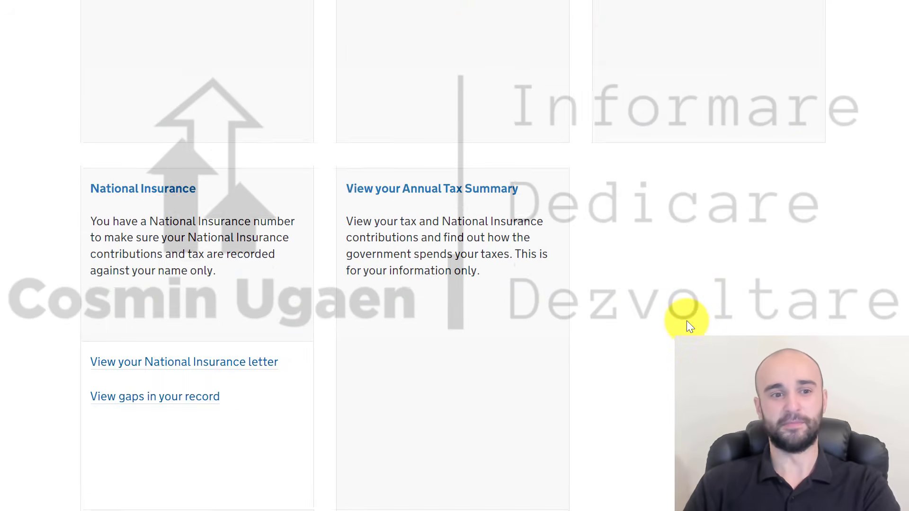
scroll(686, 320, down, 10)
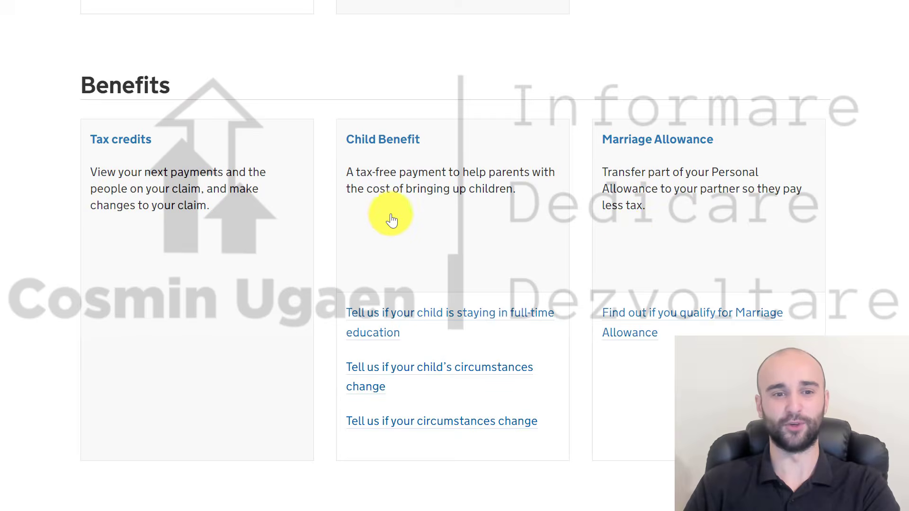
scroll(391, 220, down, 10)
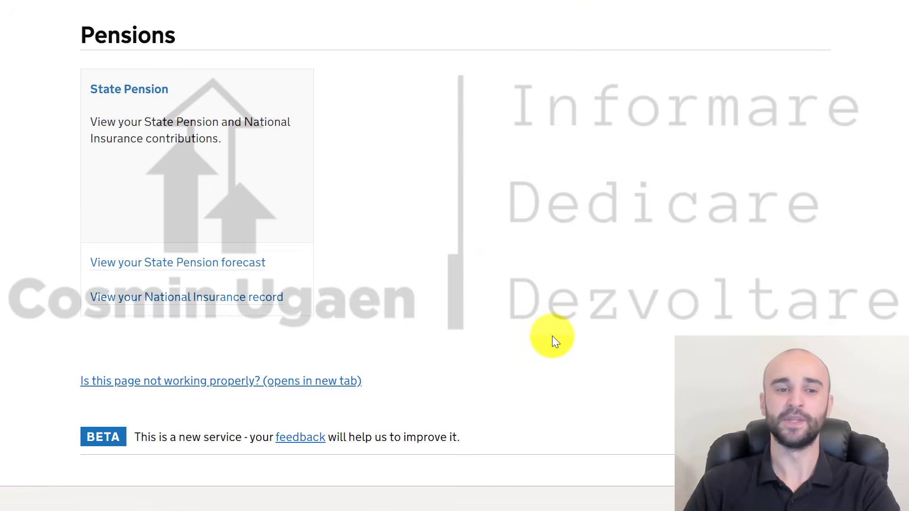
scroll(587, 348, up, 10)
scroll(588, 355, up, 9)
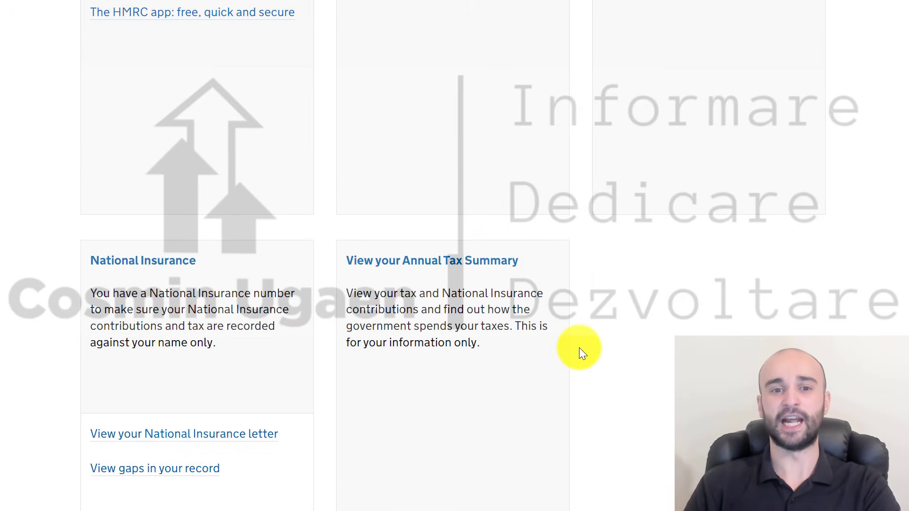
scroll(583, 354, up, 7)
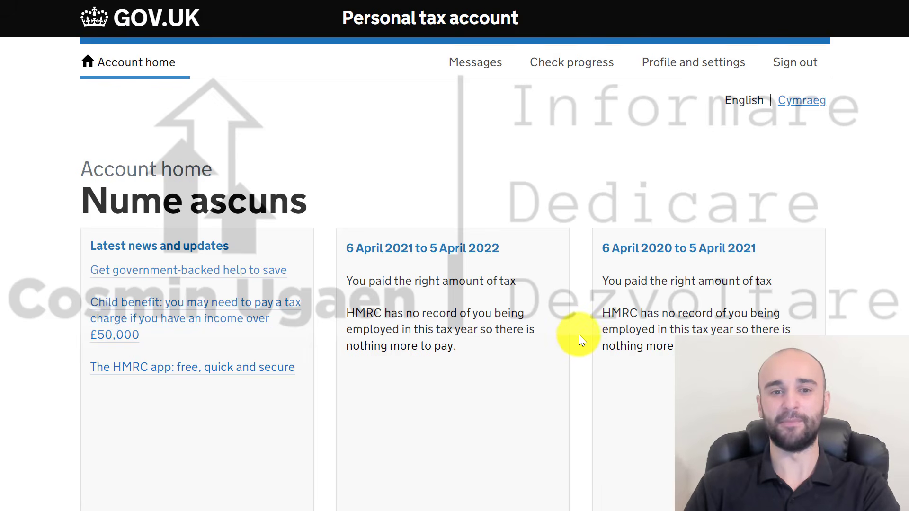
double_click(578, 327)
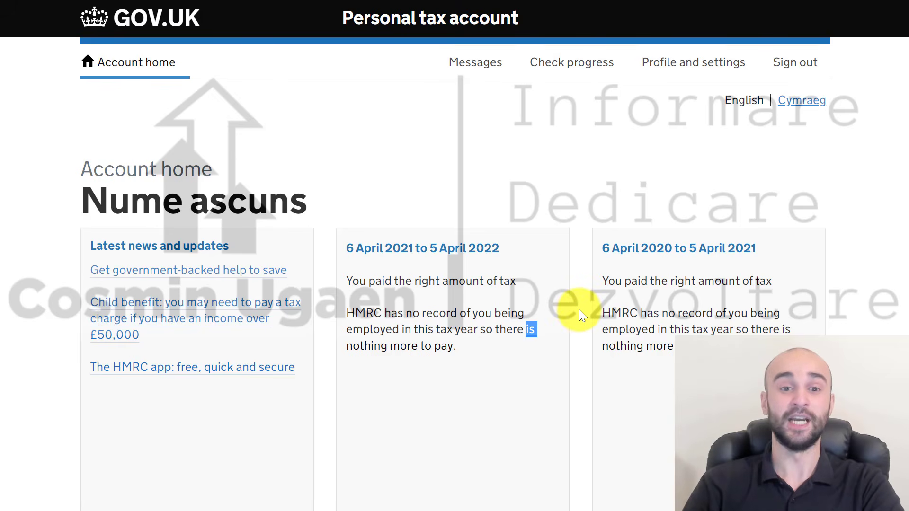
click(580, 312)
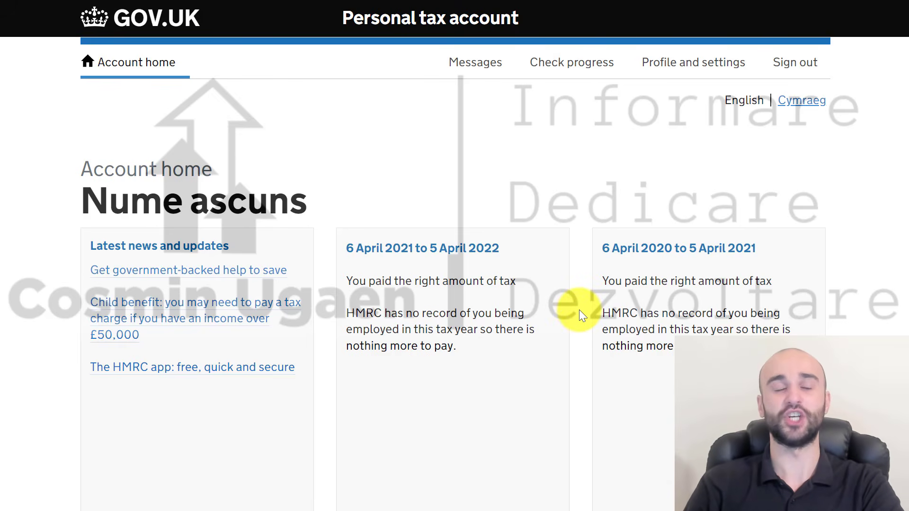